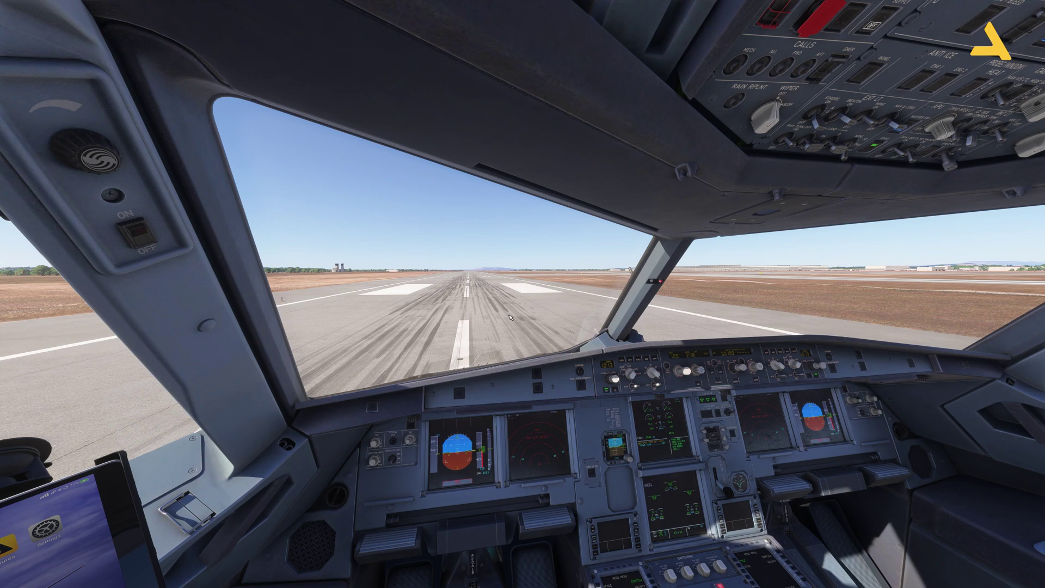
# Open the control bindings for the T.A320 Quadrant throttle and filter the list to Assigned.
pyautogui.moveTo(522, 16)
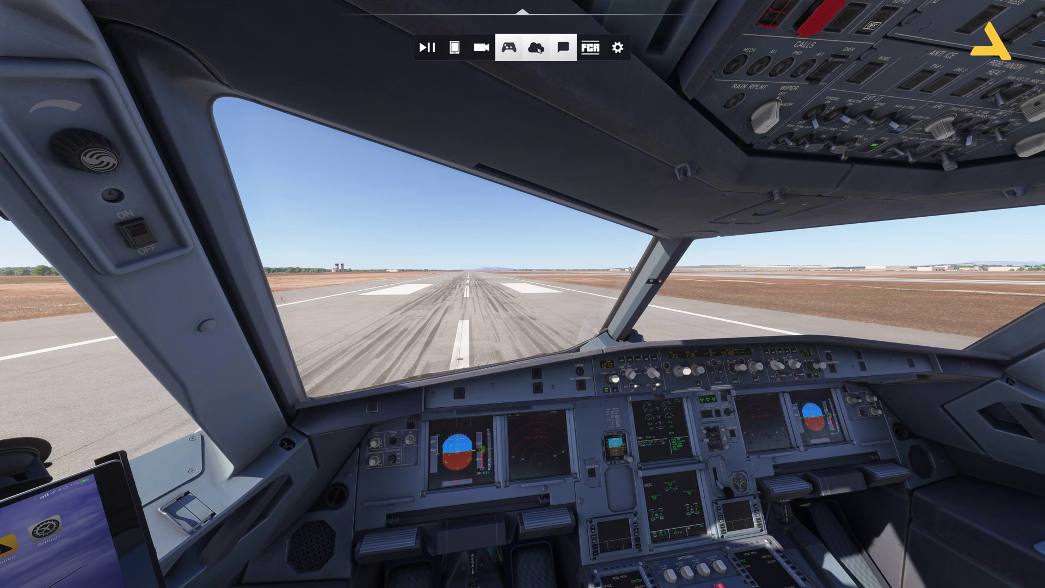
pyautogui.click(510, 50)
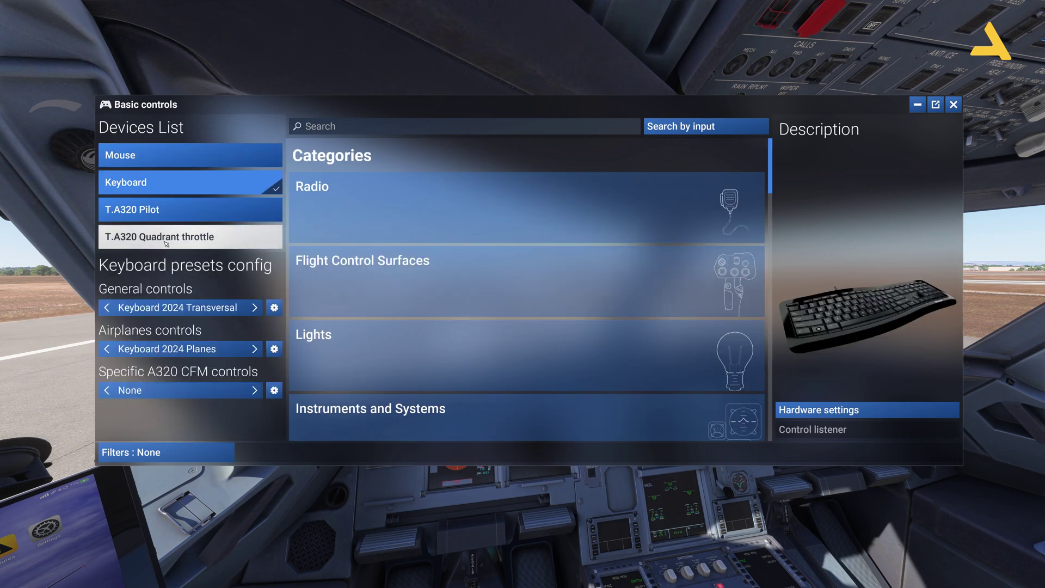
pyautogui.click(201, 240)
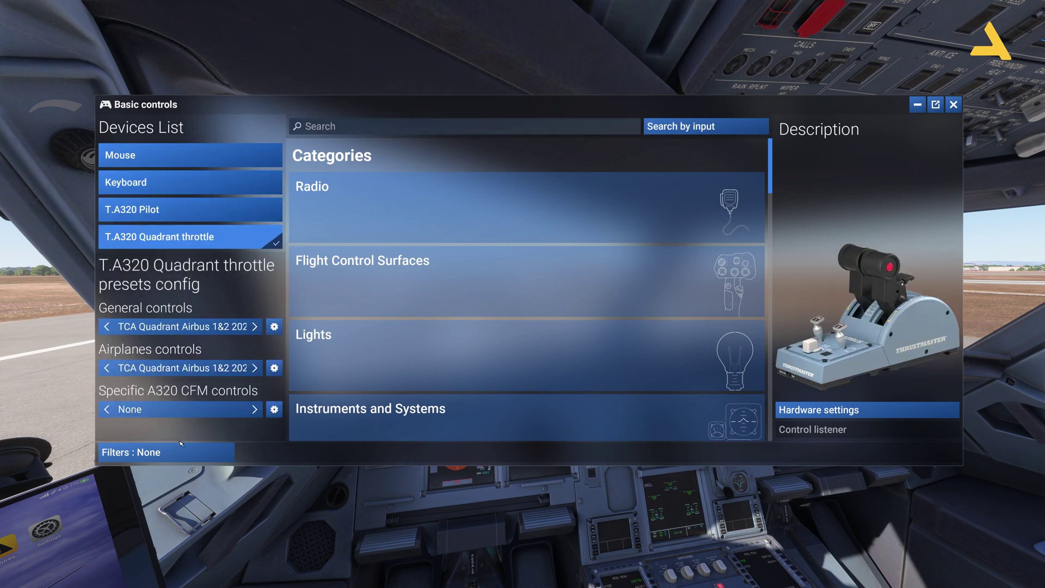
pyautogui.click(183, 459)
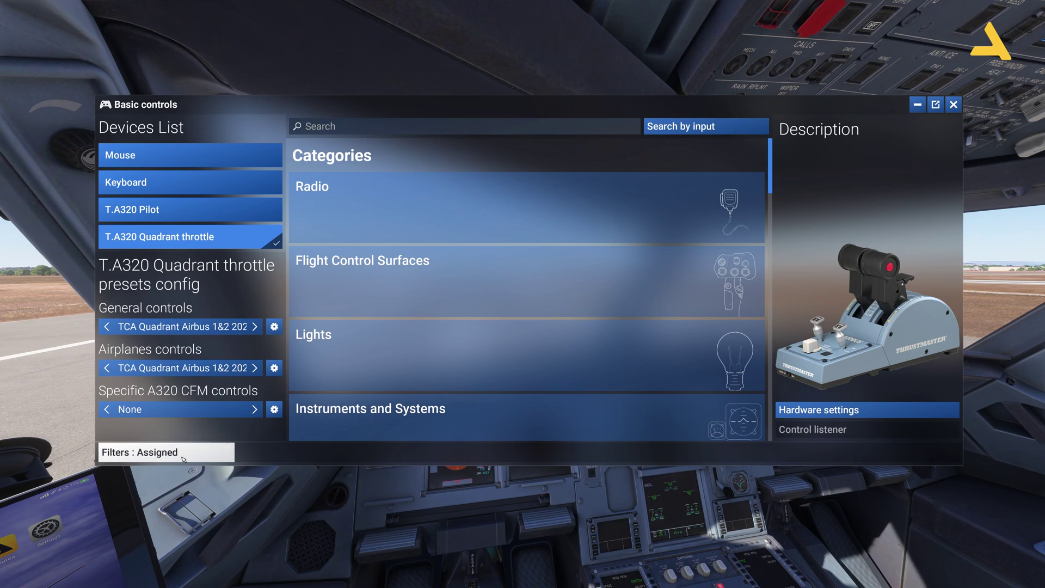
# Unassign JOYSTICK LAXIS X from the THROTTLE 1 AXIS (0 to 100%) action.
pyautogui.scroll(-5, 373, 314)
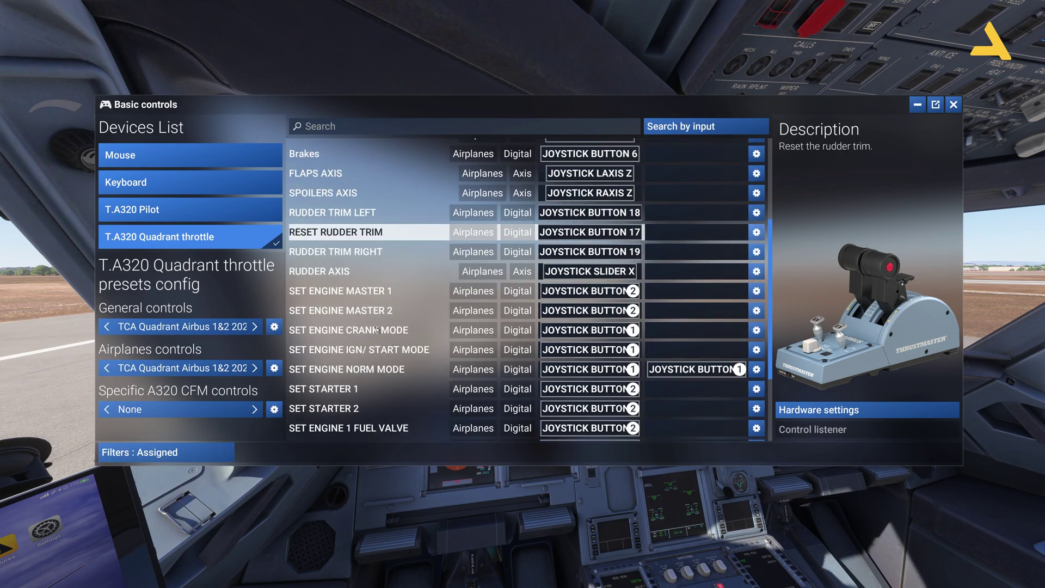
pyautogui.scroll(5, 375, 348)
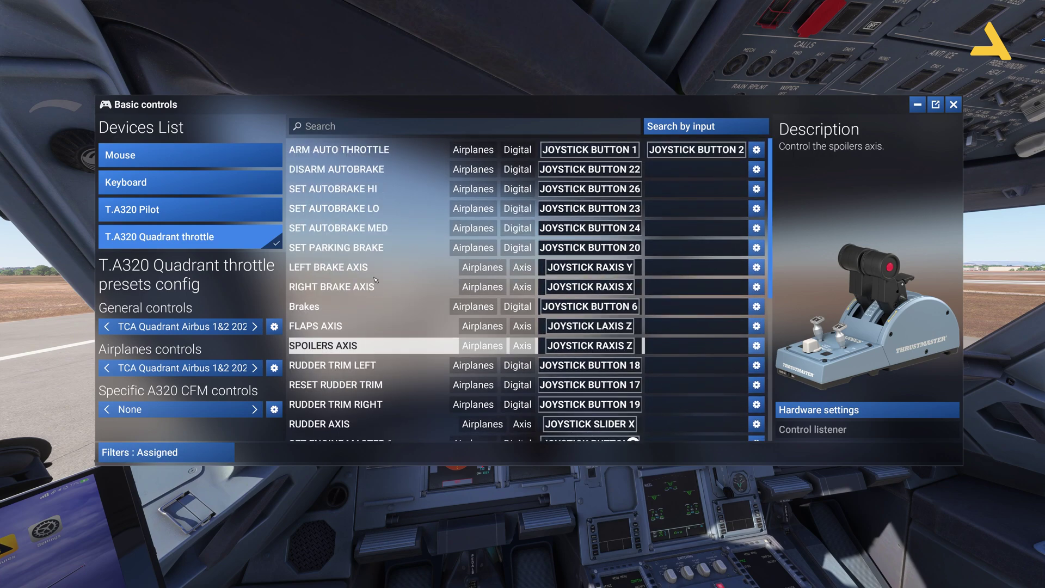
pyautogui.scroll(-4, 368, 341)
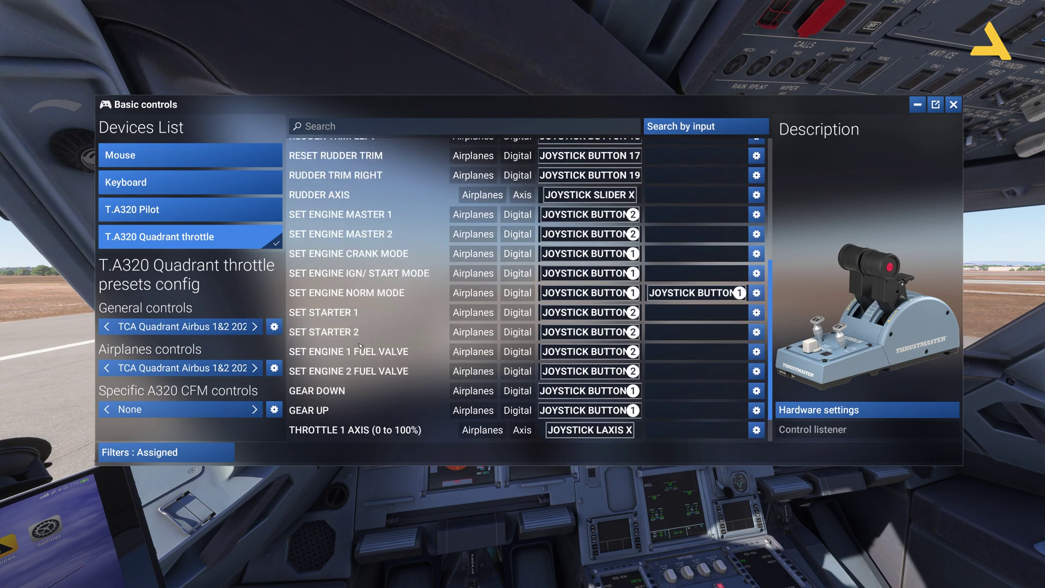
pyautogui.scroll(-1, 370, 352)
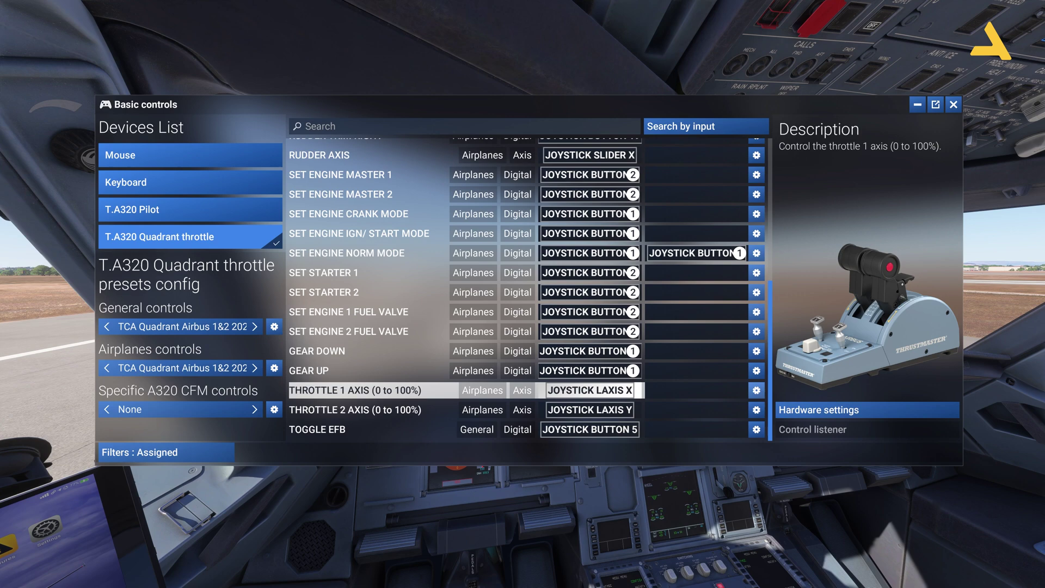
pyautogui.click(757, 390)
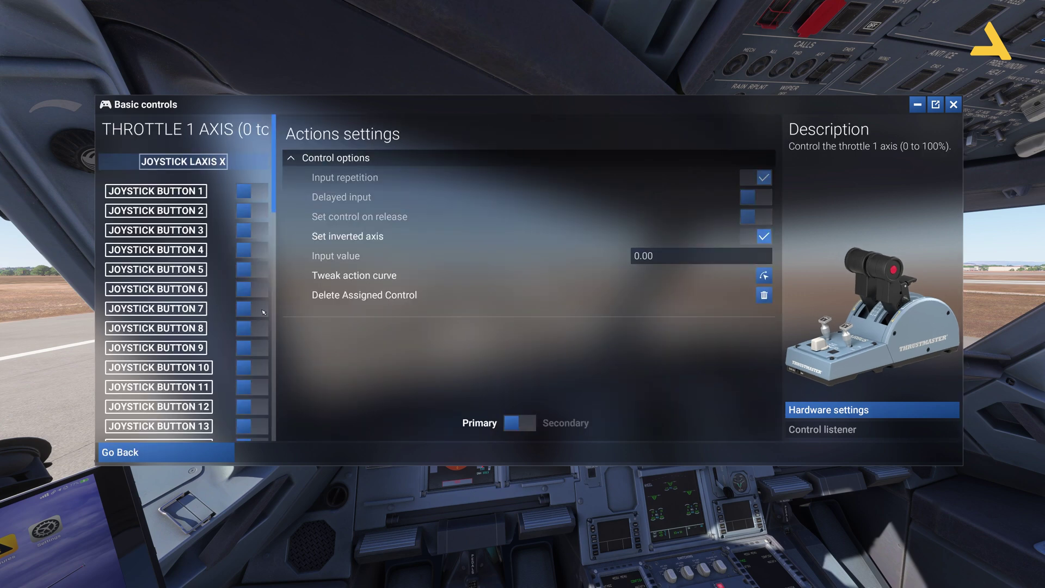
pyautogui.scroll(-3, 253, 323)
pyautogui.scroll(-5, 252, 323)
pyautogui.click(250, 189)
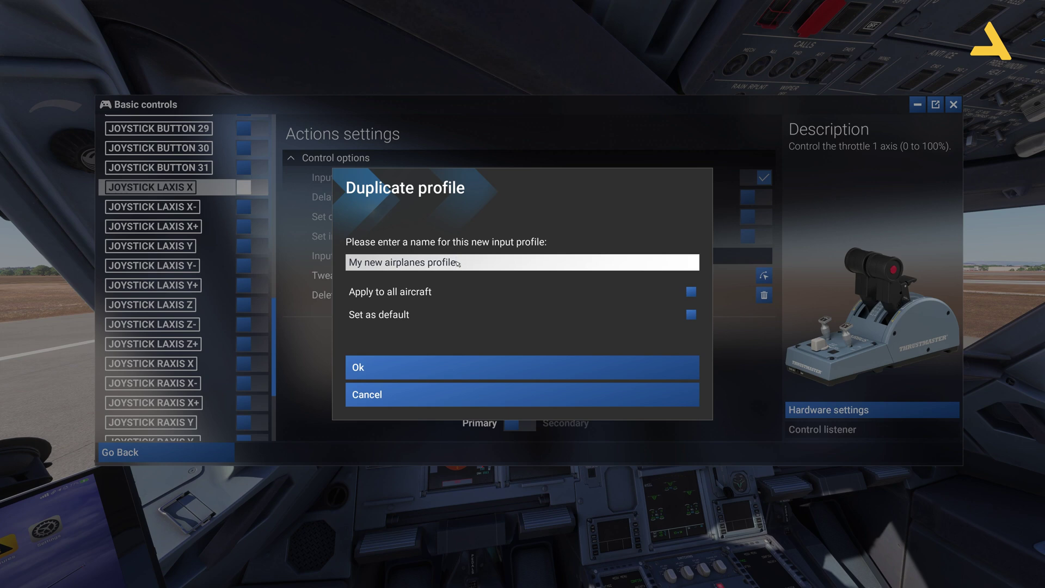
# Name the duplicated airplane input profile "Fenix A320", confirm it and return to the bindings list.
pyautogui.press('BackSpace')
pyautogui.press('BackSpace')
pyautogui.press('BackSpace')
pyautogui.press('BackSpace')
pyautogui.press('BackSpace')
pyautogui.press('BackSpace')
pyautogui.press('BackSpace')
pyautogui.press('BackSpace')
pyautogui.press('BackSpace')
pyautogui.press('BackSpace')
pyautogui.press('BackSpace')
pyautogui.press('BackSpace')
pyautogui.press('BackSpace')
pyautogui.press('BackSpace')
pyautogui.press('BackSpace')
pyautogui.press('BackSpace')
pyautogui.press('BackSpace')
pyautogui.press('BackSpace')
pyautogui.press('BackSpace')
pyautogui.press('BackSpace')
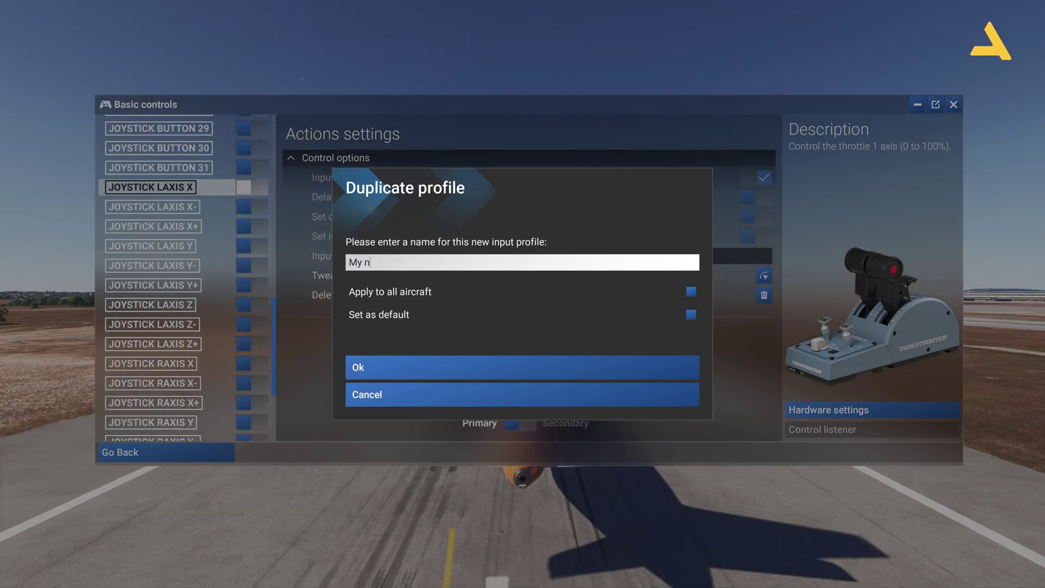
pyautogui.write('Fenix A320')
pyautogui.click(426, 365)
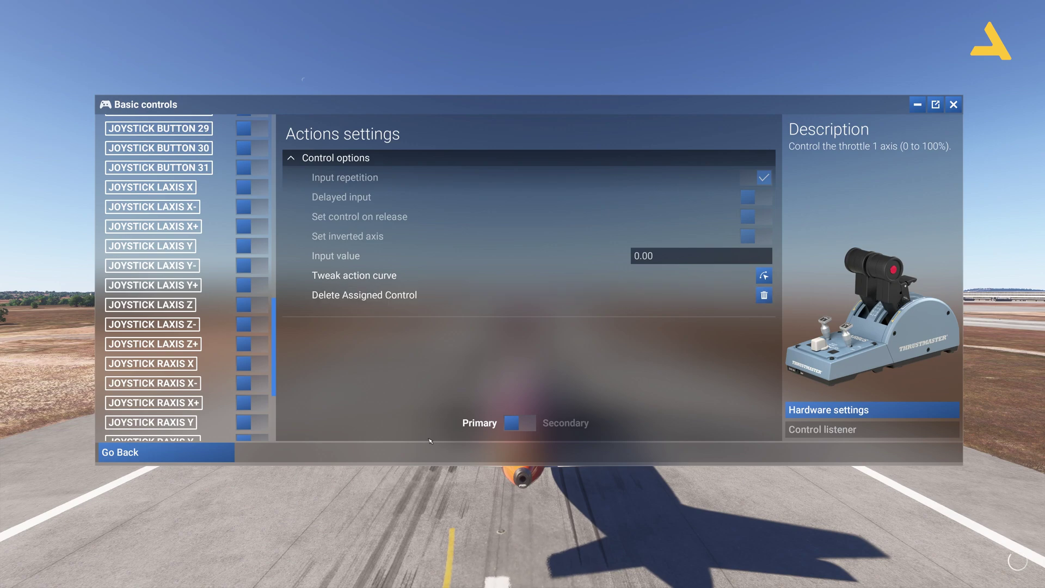
pyautogui.click(179, 454)
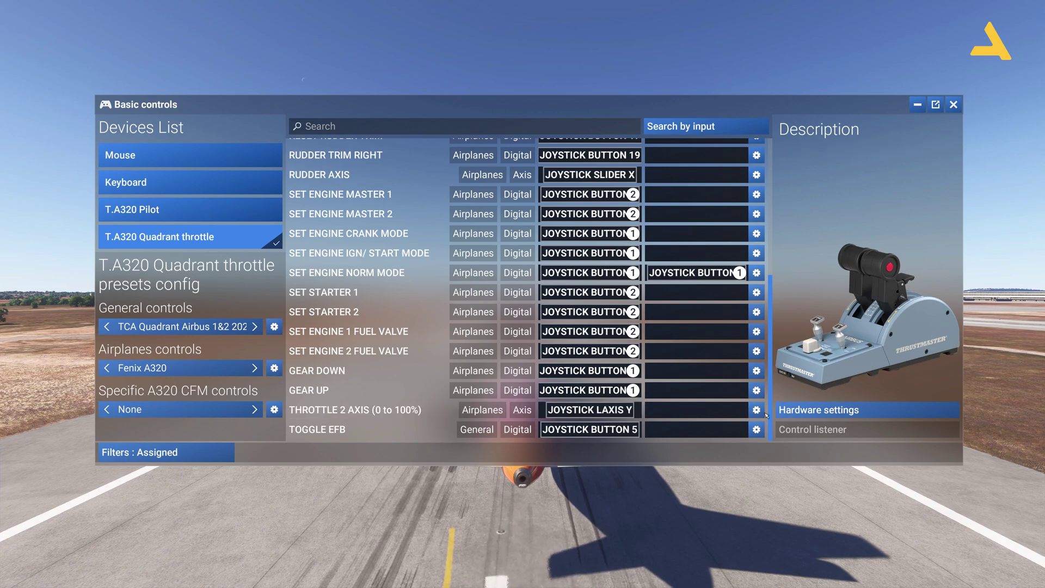
# Unassign JOYSTICK LAXIS Y from the THROTTLE 2 AXIS (0 to 100%) action and return to the bindings list.
pyautogui.click(757, 411)
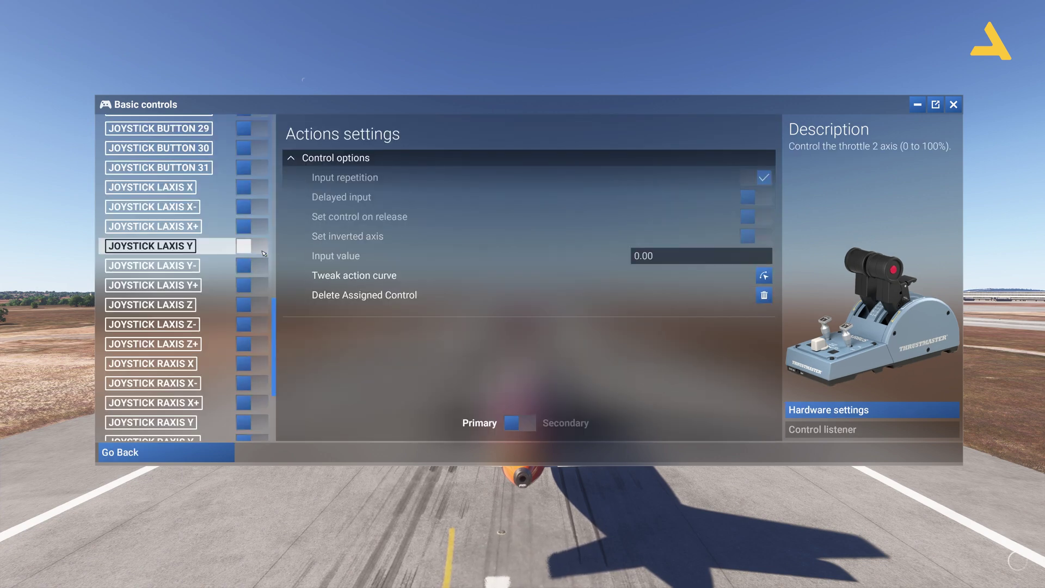
pyautogui.click(207, 456)
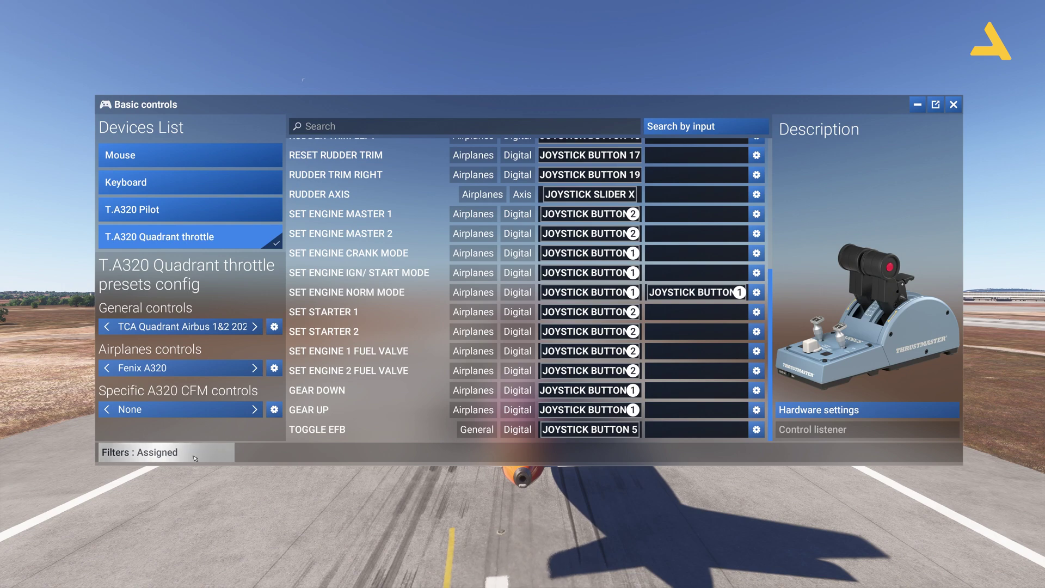
pyautogui.scroll(5, 381, 411)
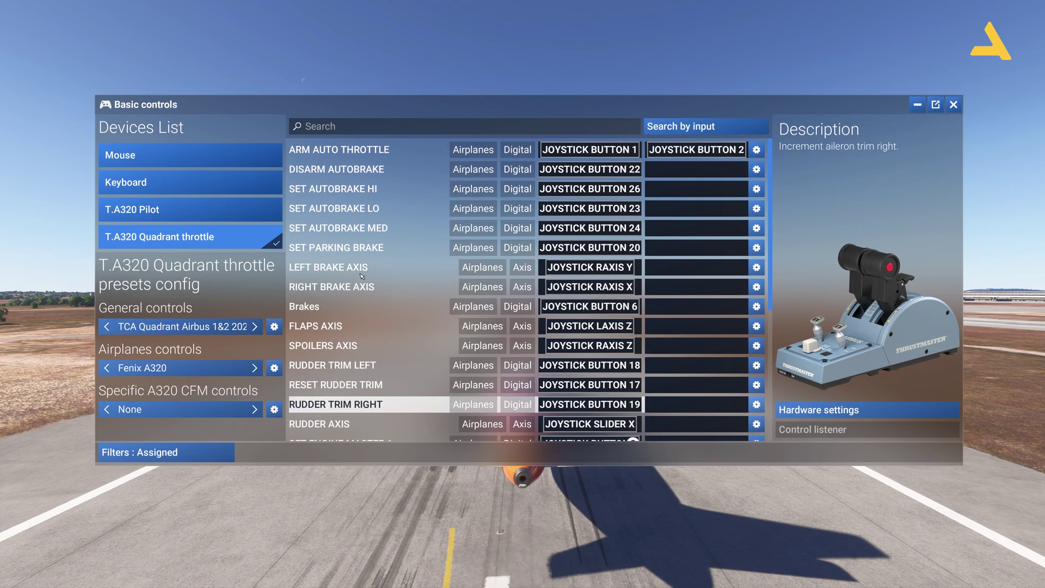
# Set the bindings filter to None and search the actions for "throttl".
pyautogui.click(157, 453)
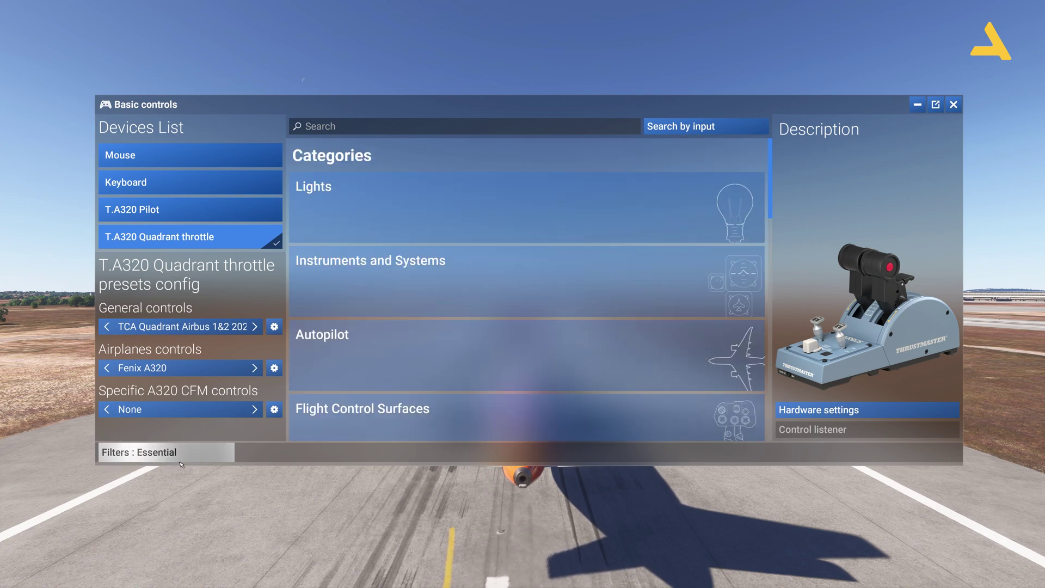
pyautogui.click(157, 453)
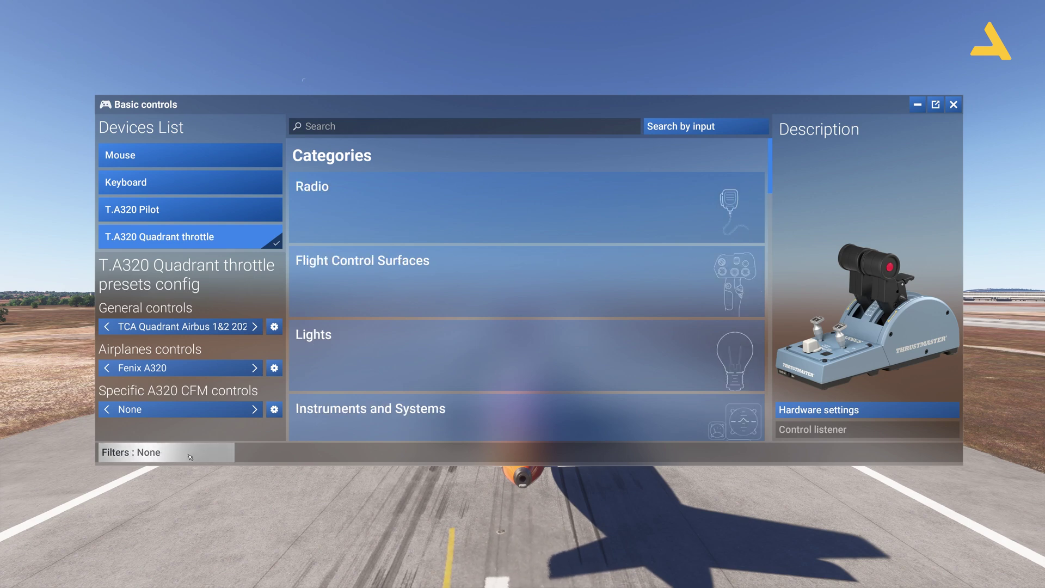
pyautogui.click(358, 130)
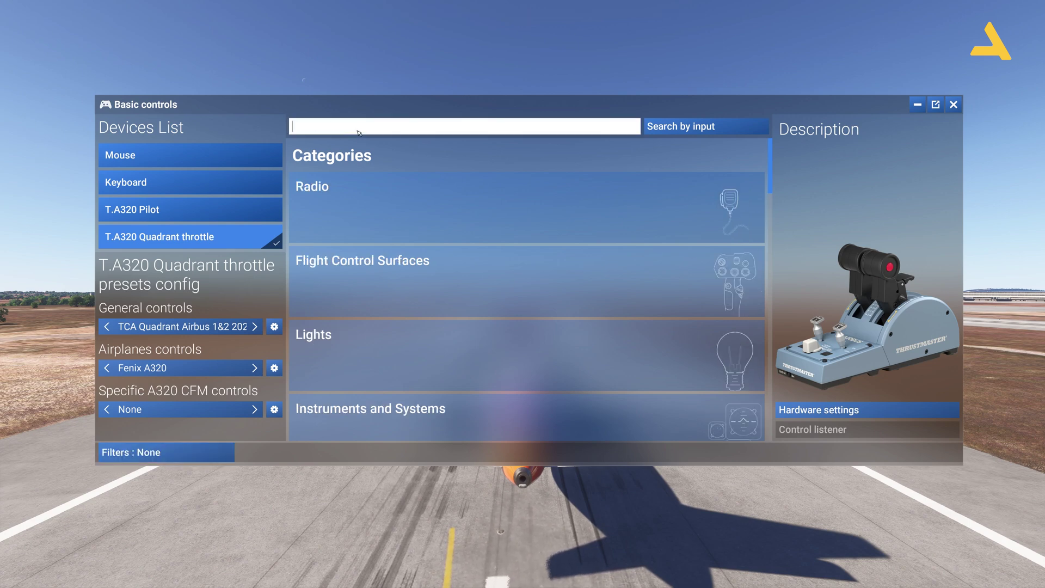
pyautogui.write('th')
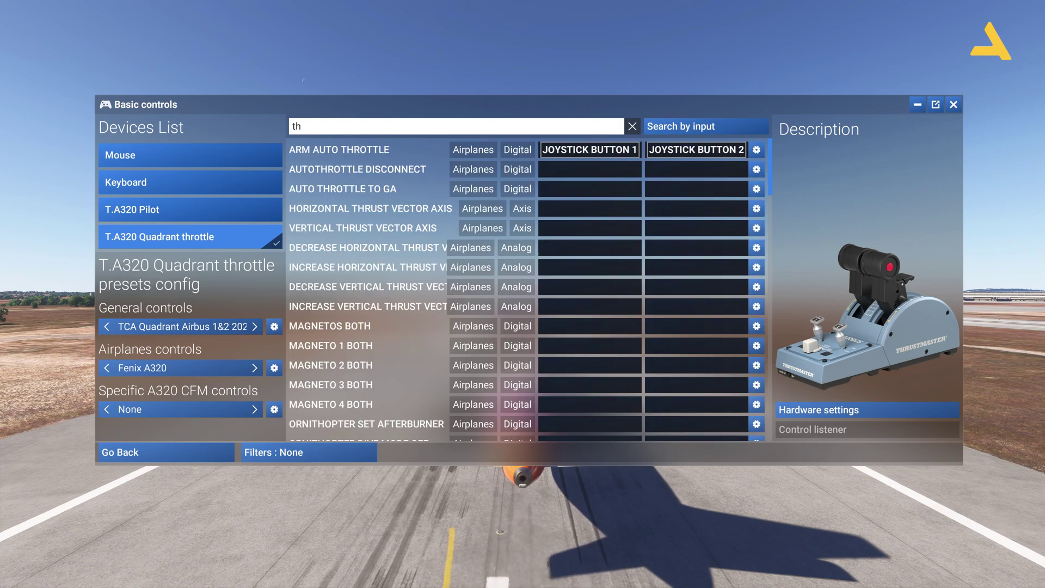
pyautogui.write('ro')
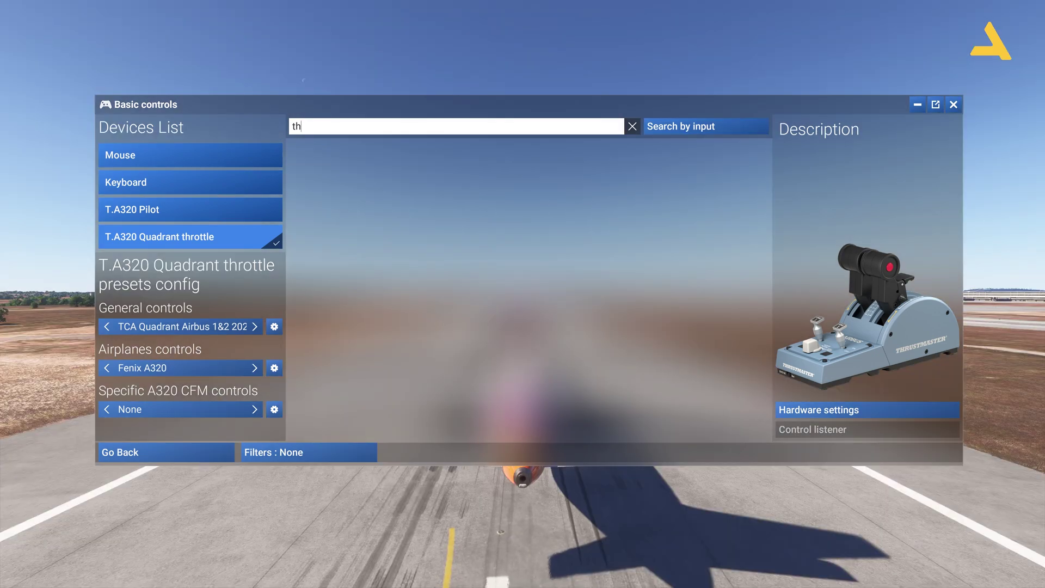
pyautogui.write('rottl')
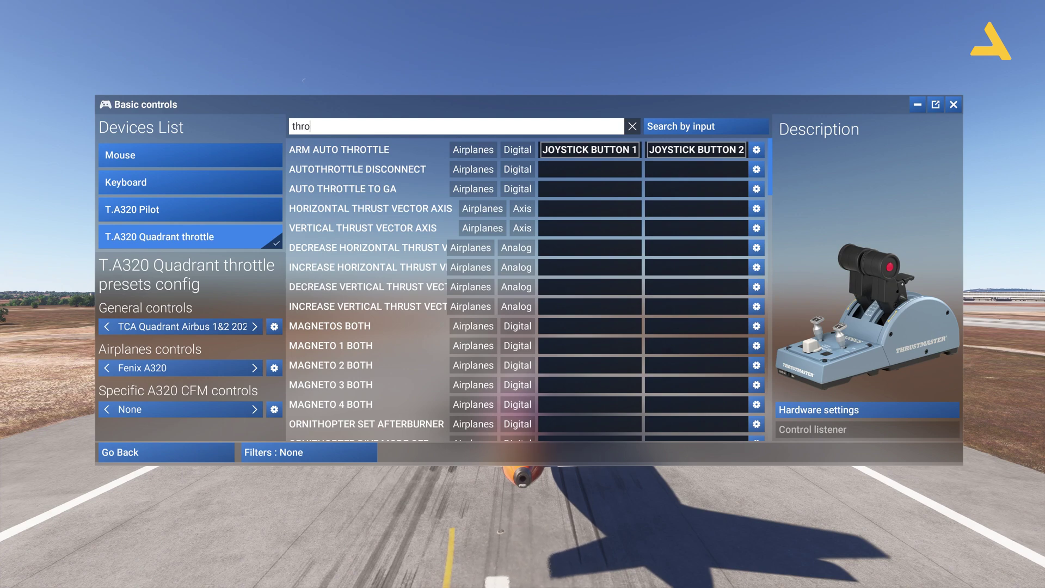
pyautogui.write('e')
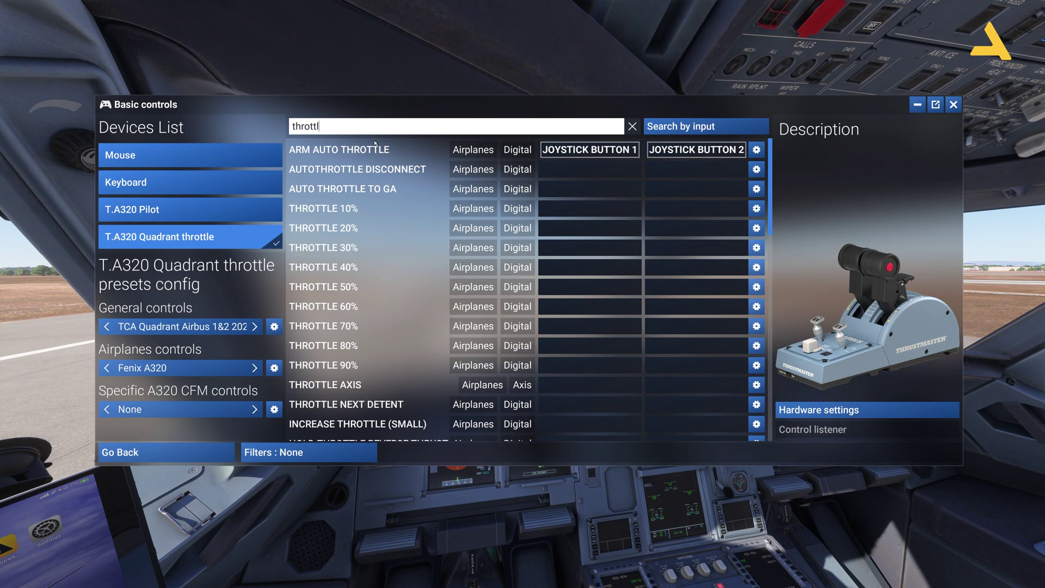
# Assign JOYSTICK LAXIS X to the THROTTLE 1 AXIS action, the one without the 0 to 100% range.
pyautogui.scroll(-3, 500, 329)
pyautogui.scroll(-3, 501, 330)
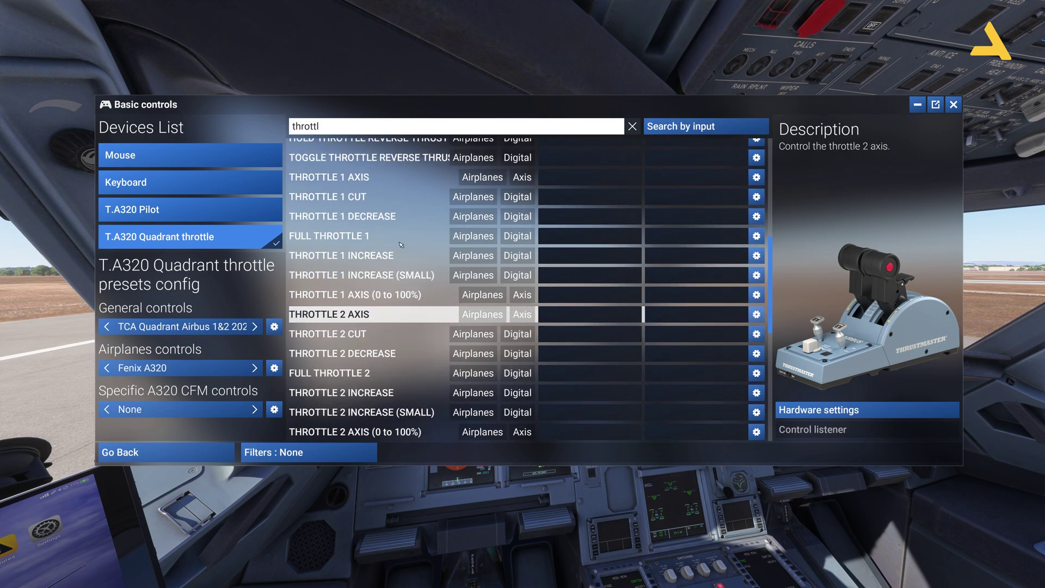
pyautogui.scroll(2, 390, 252)
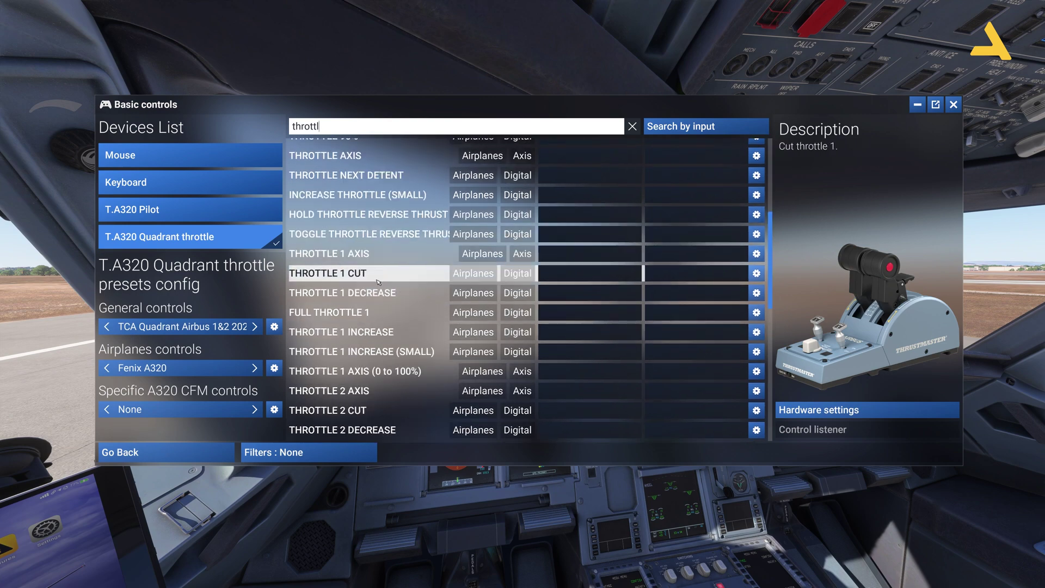
pyautogui.scroll(-2, 376, 331)
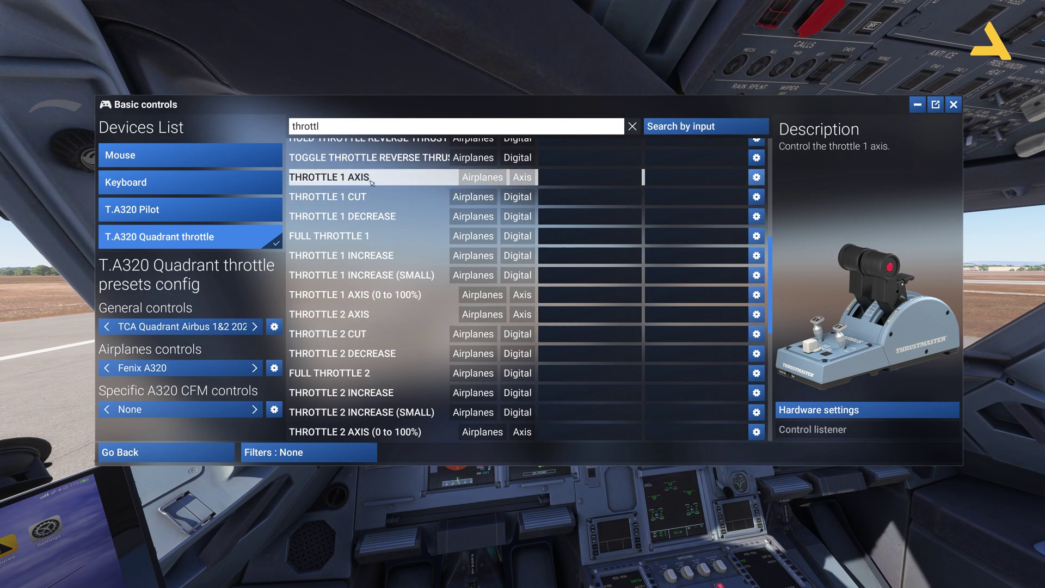
pyautogui.click(757, 177)
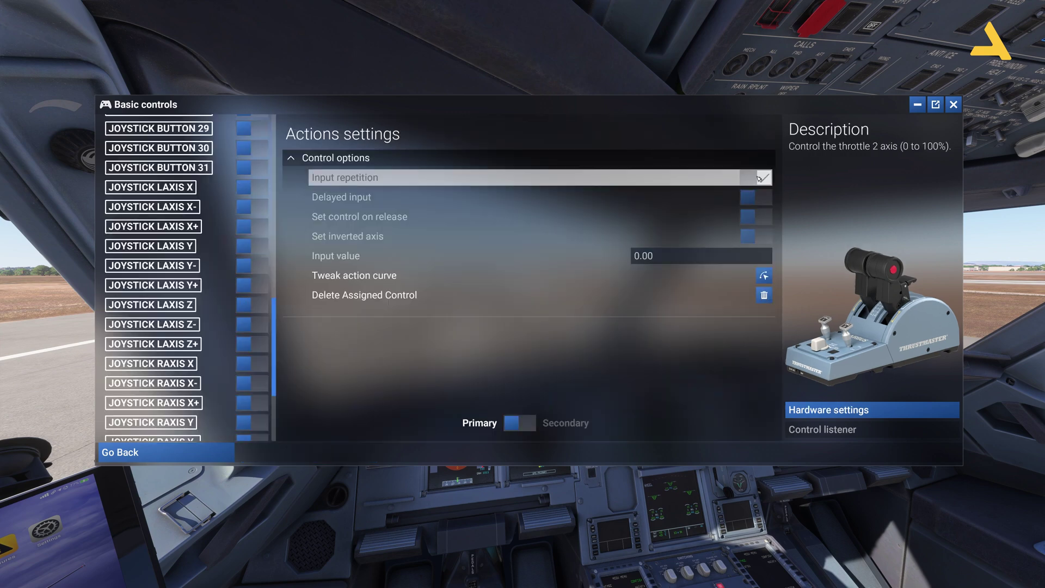
pyautogui.moveTo(274, 325); pyautogui.dragTo(279, 299)
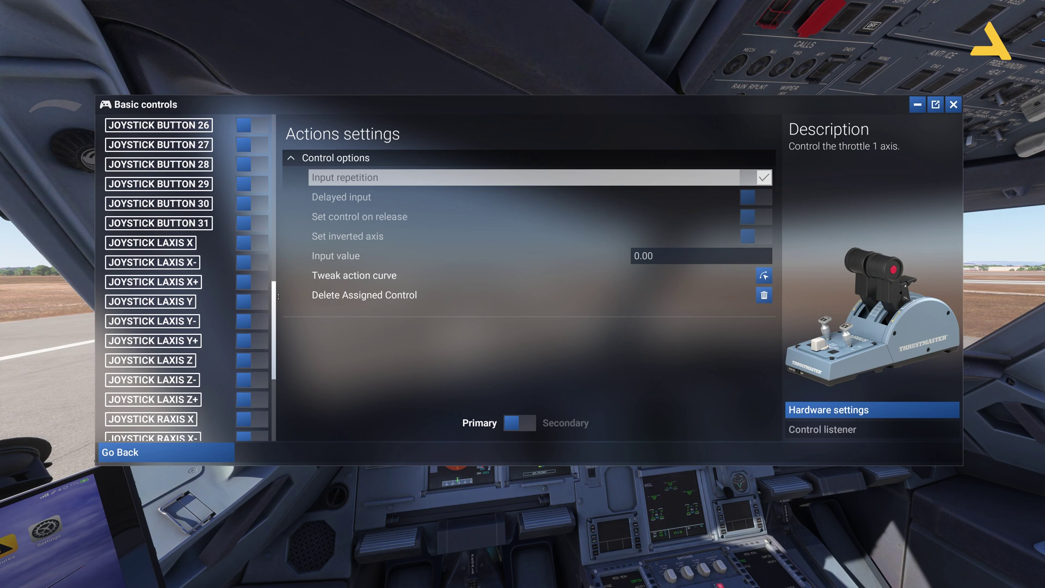
pyautogui.click(252, 247)
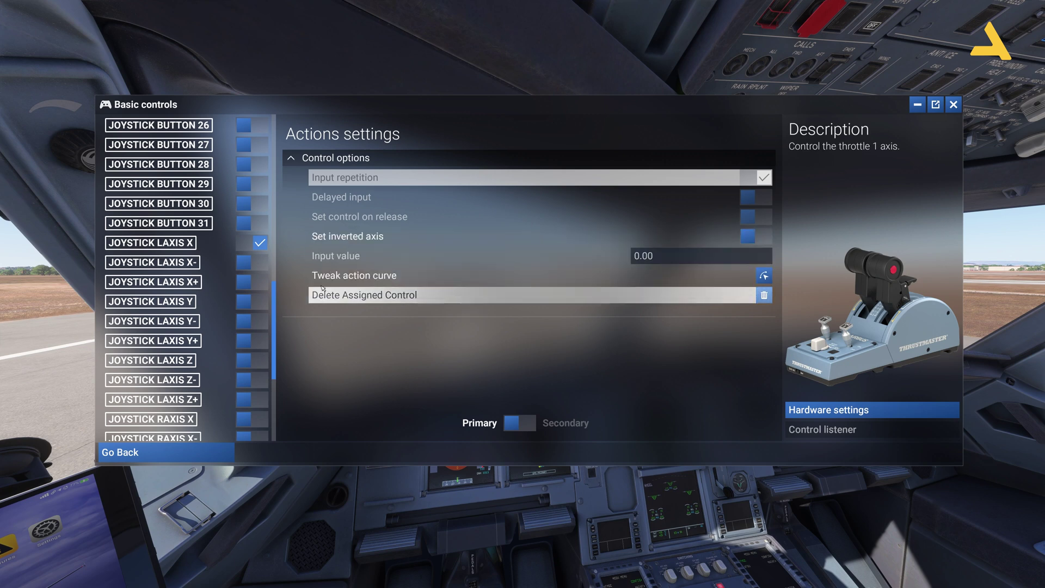
# Inspect the THROTTLE 1 AXIS response curve and its sensitivity settings, then return to the throttle actions list.
pyautogui.click(393, 282)
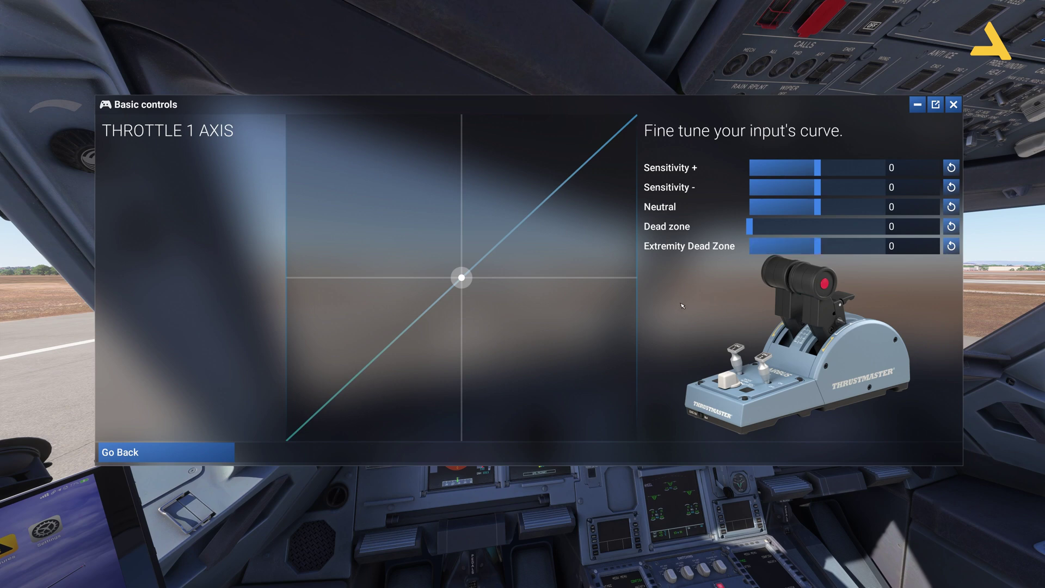
pyautogui.press('Escape')
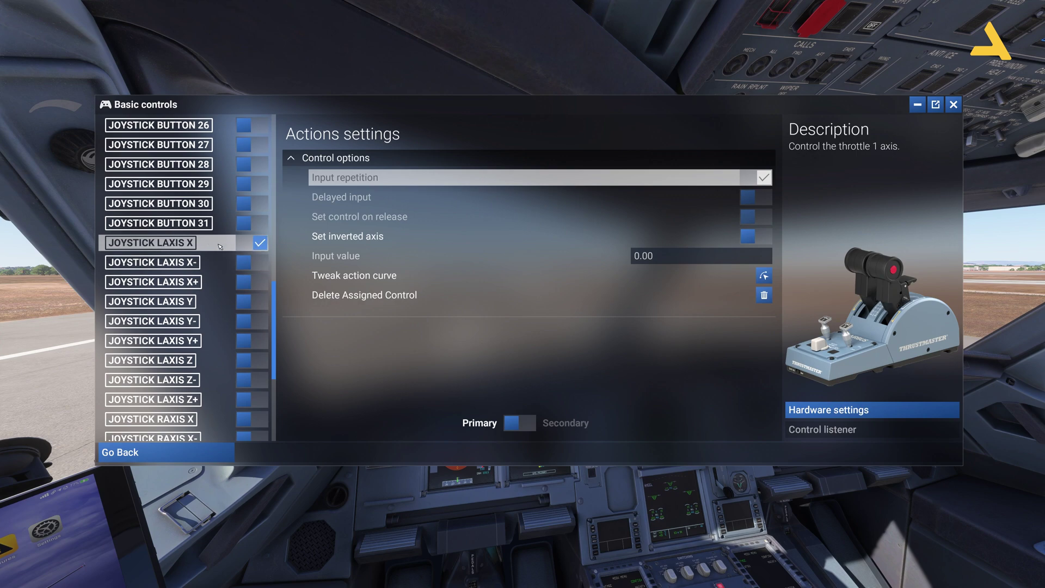
pyautogui.press('Escape')
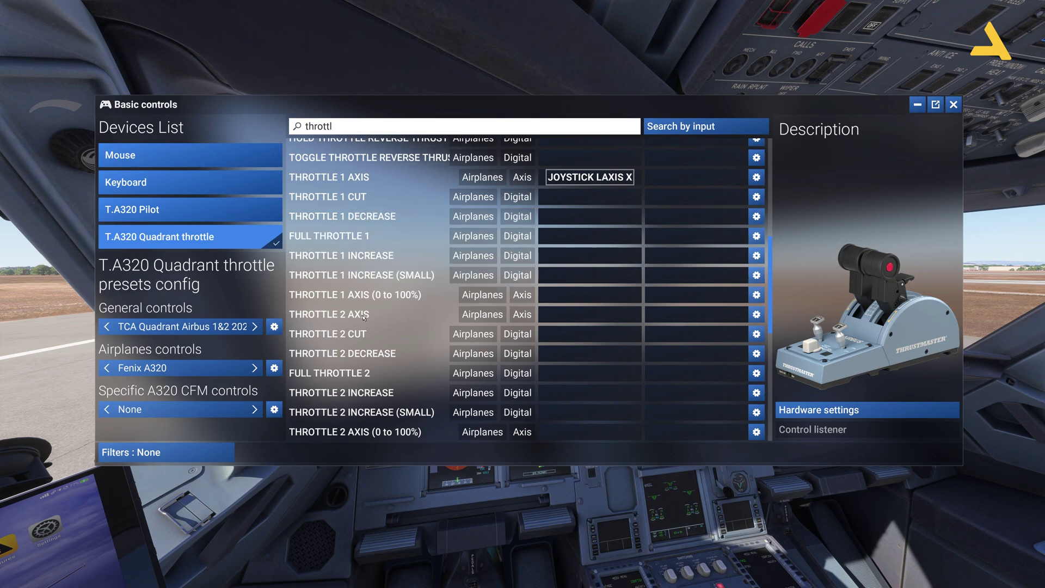
# Assign JOYSTICK LAXIS Y to the THROTTLE 2 AXIS action, the one without the 0 to 100% range.
pyautogui.click(756, 315)
pyautogui.scroll(5, 232, 285)
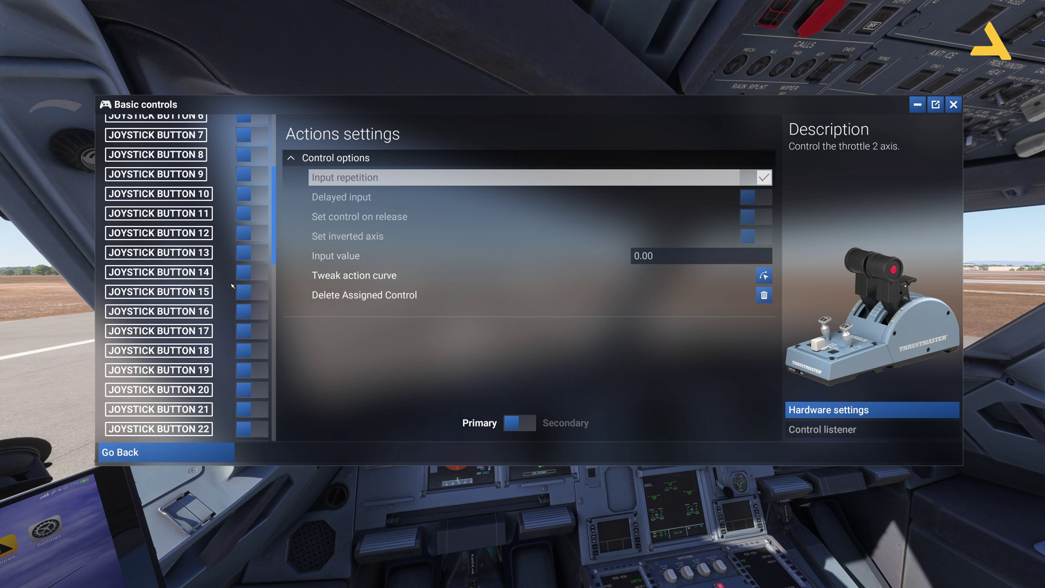
pyautogui.scroll(-5, 232, 286)
pyautogui.scroll(-3, 233, 285)
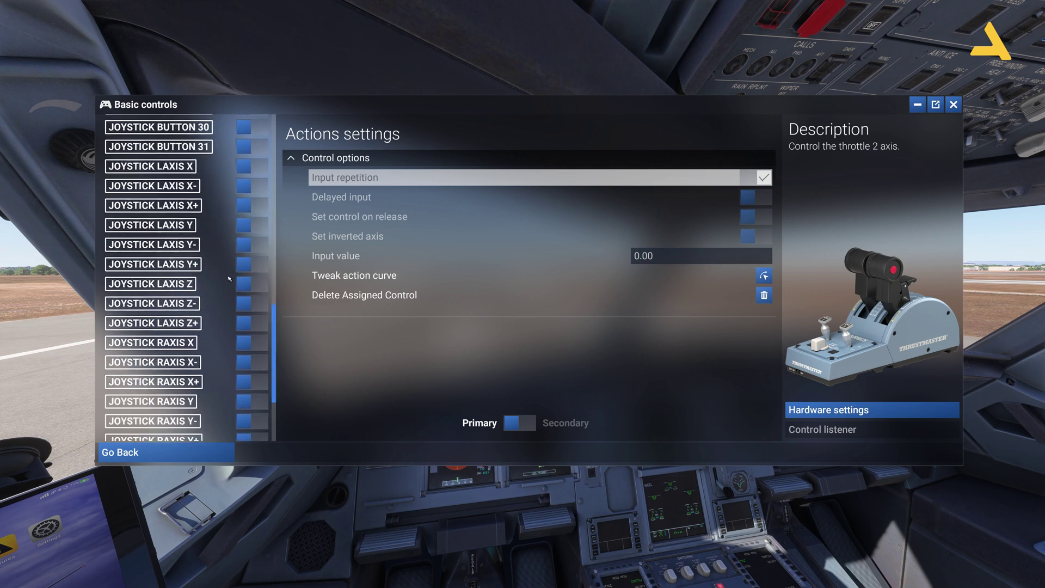
pyautogui.scroll(3, 229, 279)
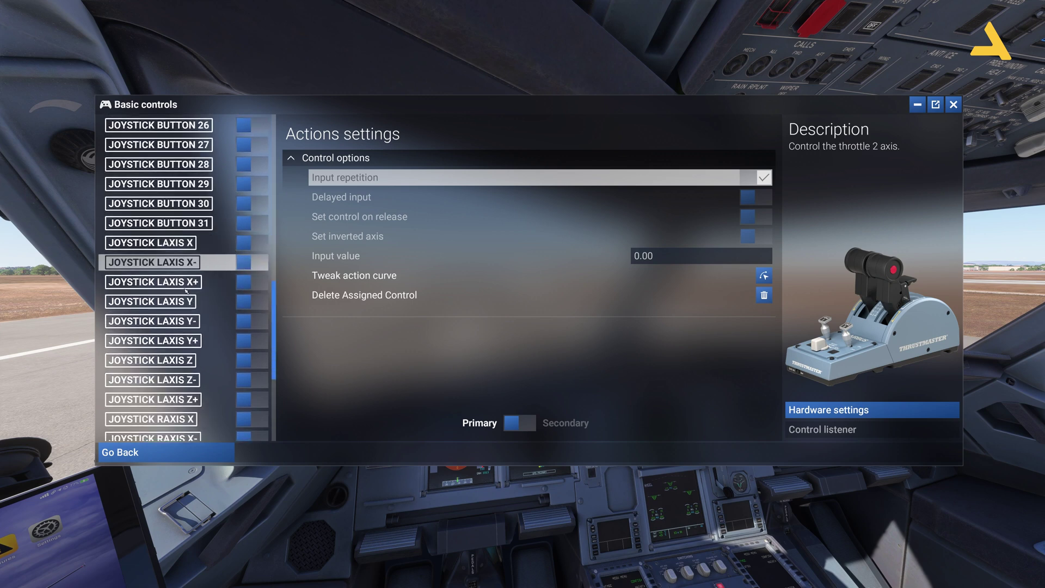
pyautogui.click(189, 306)
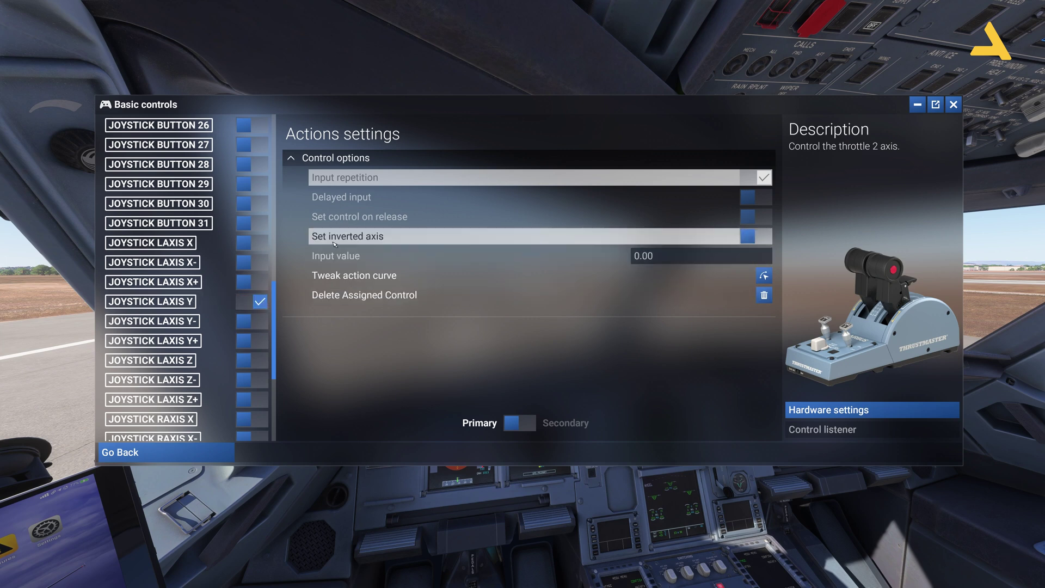
# Inspect the THROTTLE 2 AXIS response curve and its sensitivity settings, and close the controls window to return to the cockpit.
pyautogui.click(765, 276)
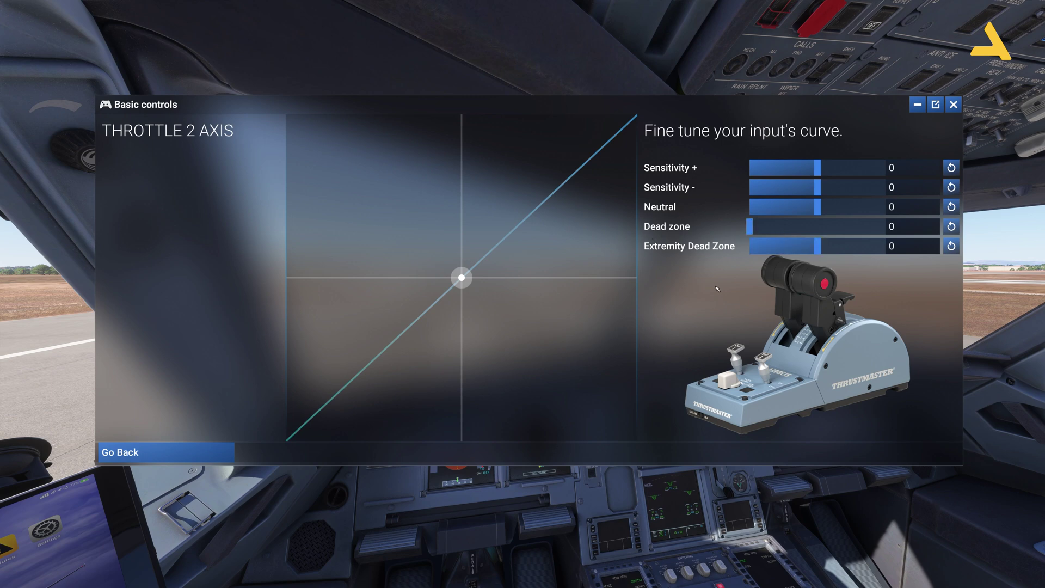
pyautogui.click(189, 451)
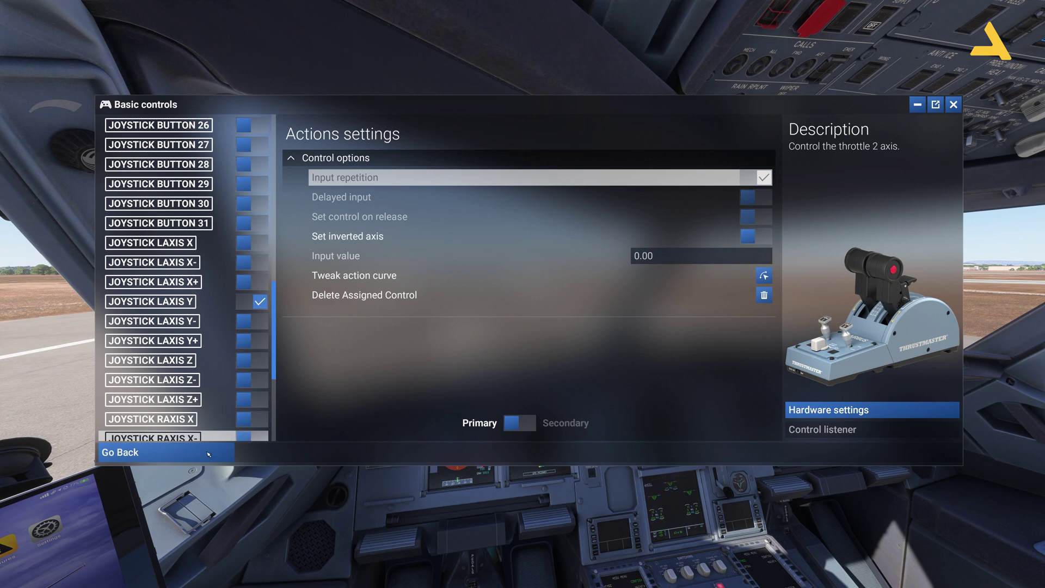
pyautogui.press('Escape')
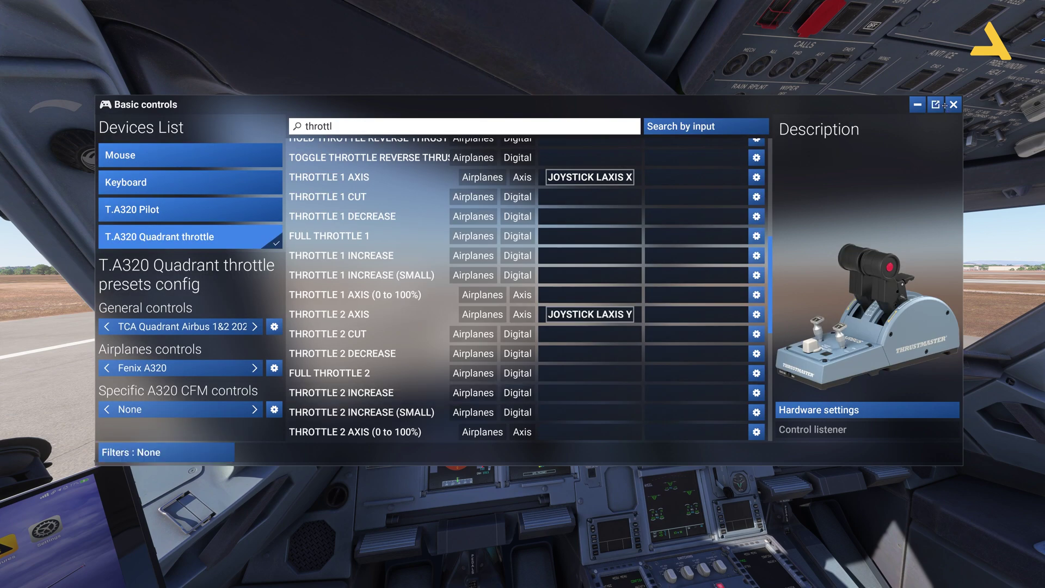
pyautogui.press('Escape')
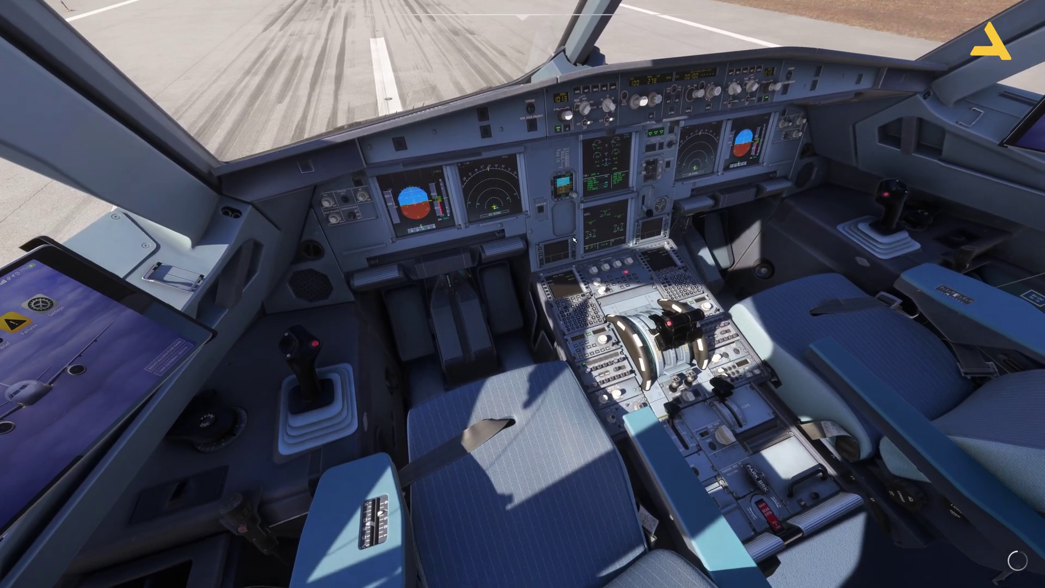
# Check the movement of both thrust levers on the cockpit's centre pedestal.
pyautogui.press('F3')
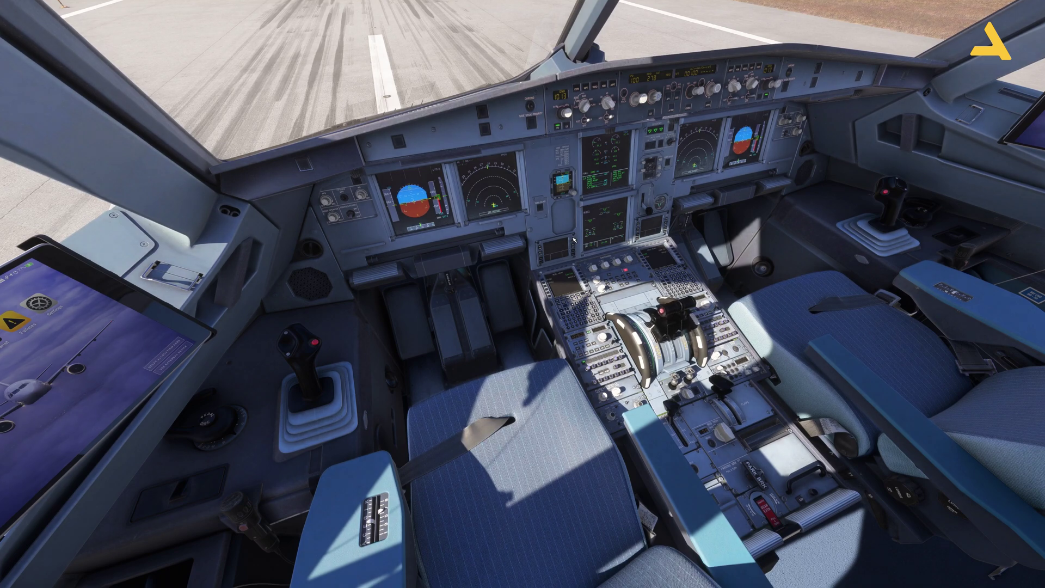
pyautogui.press('F2')
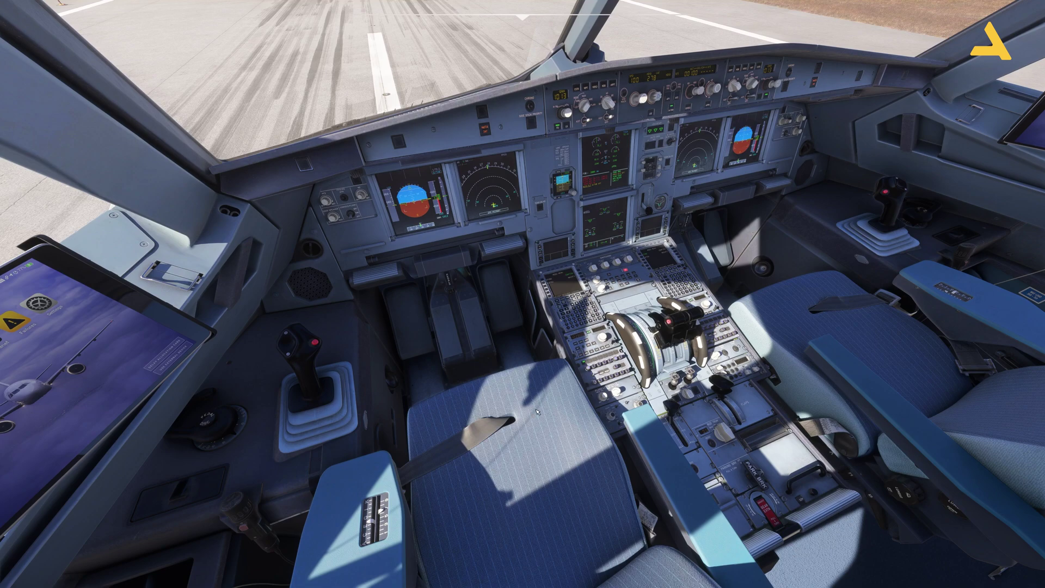
pyautogui.scroll(6, 543, 353)
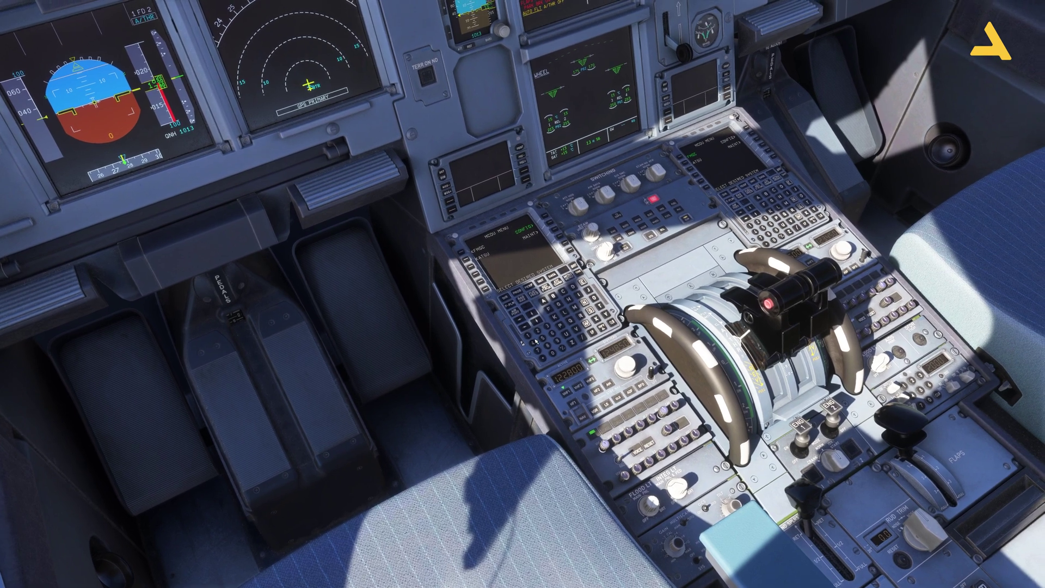
pyautogui.press('F1')
pyautogui.press('F3')
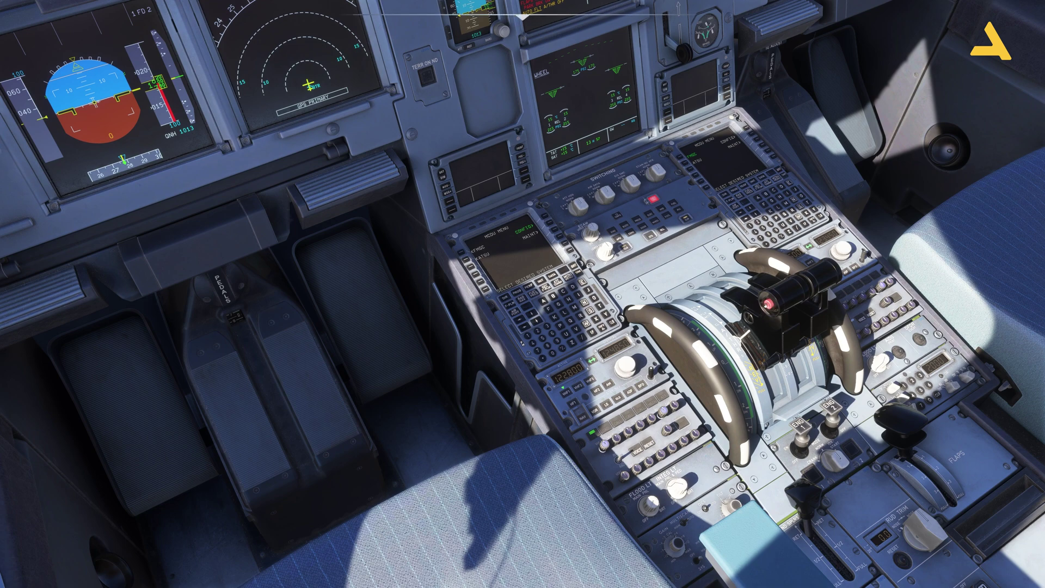
pyautogui.moveTo(781, 294); pyautogui.dragTo(831, 404)
pyautogui.moveTo(800, 306); pyautogui.dragTo(824, 350)
pyautogui.moveTo(809, 281); pyautogui.dragTo(860, 362)
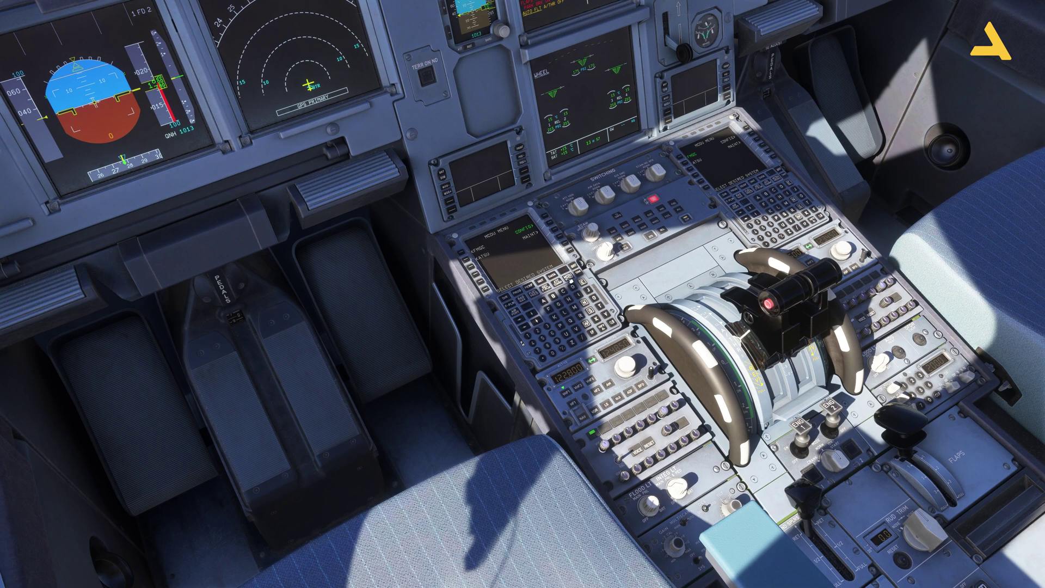
# Open the THRUST LEVERS page from CONFIG on the captain's MCDU and start the throttle calibration.
pyautogui.scroll(8, 413, 363)
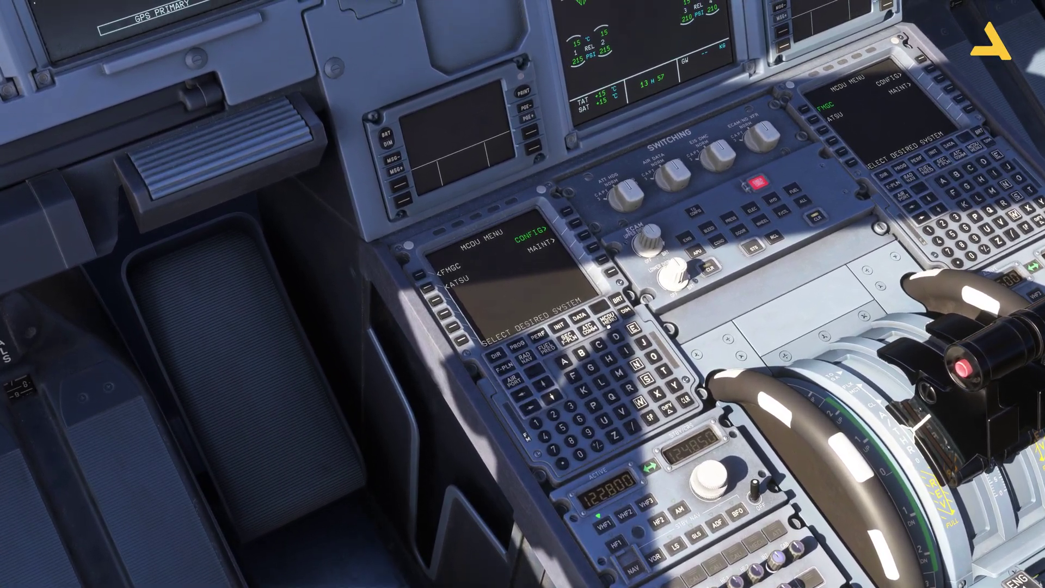
pyautogui.click(566, 212)
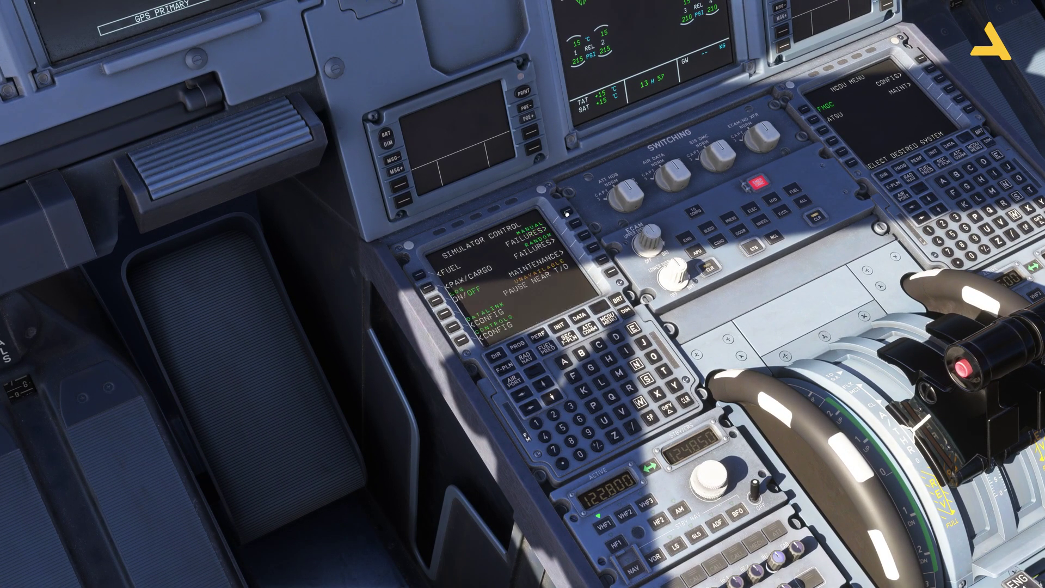
pyautogui.click(462, 341)
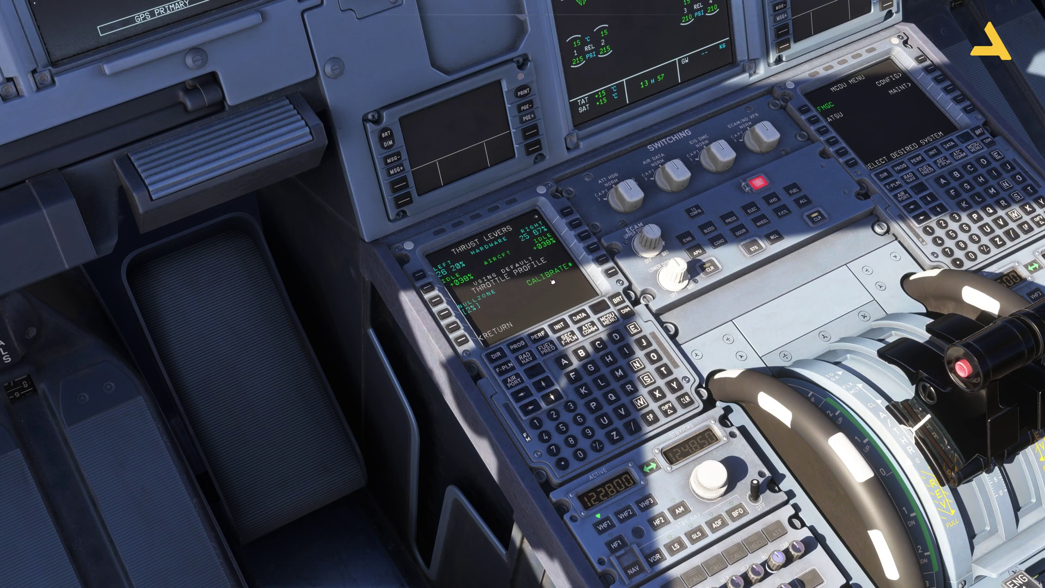
pyautogui.click(597, 250)
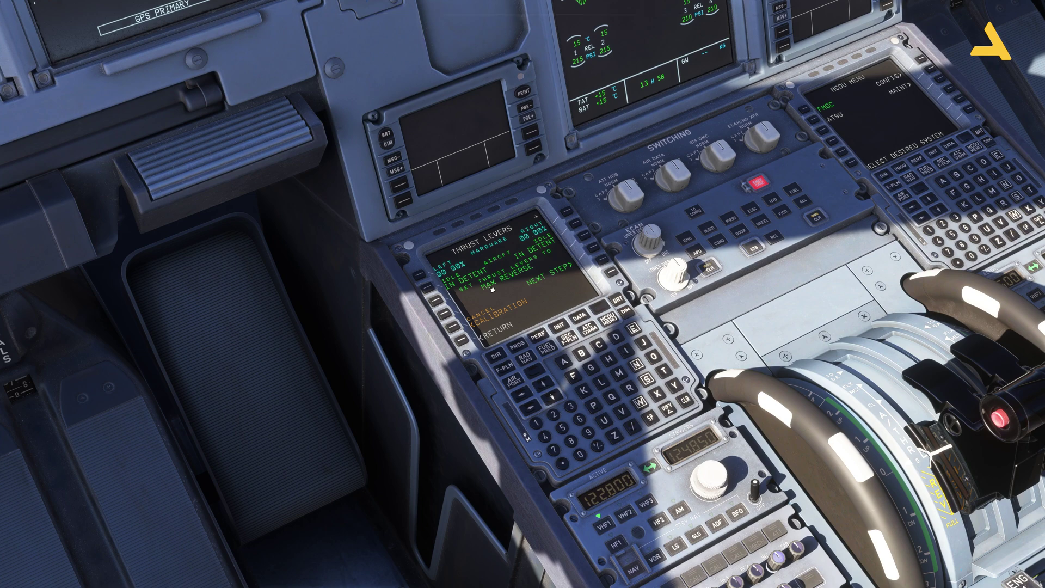
# Record the MAX REVERSE and IDLE positions of the thrust levers in the MCDU calibration.
pyautogui.click(595, 251)
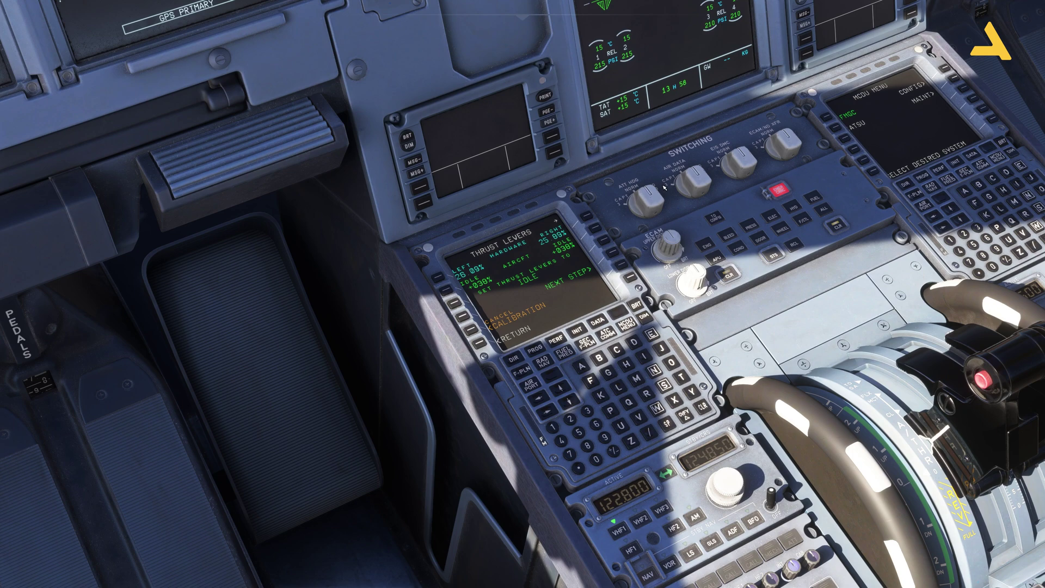
pyautogui.moveTo(904, 450); pyautogui.dragTo(907, 434)
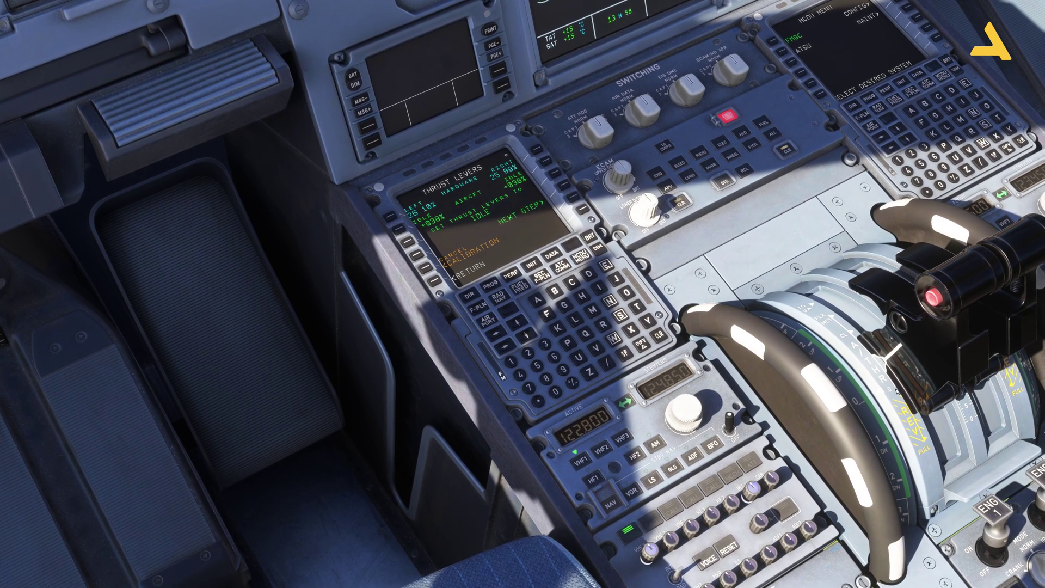
pyautogui.moveTo(897, 391); pyautogui.dragTo(890, 370)
pyautogui.click(580, 254)
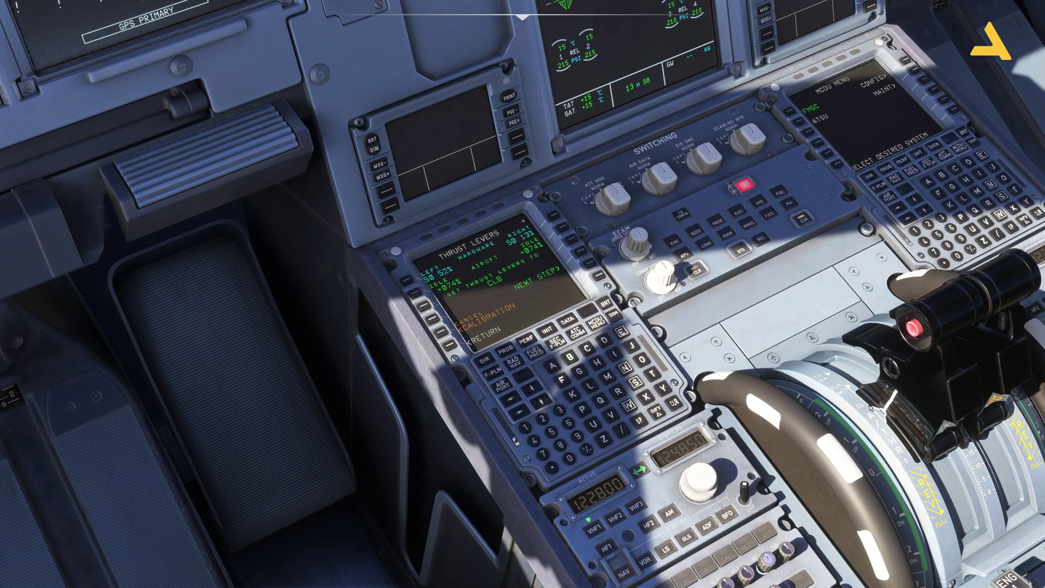
# Record the CLB, FLX/MCT and TO/GA thrust lever positions in the MCDU and store the calibration.
pyautogui.click(581, 253)
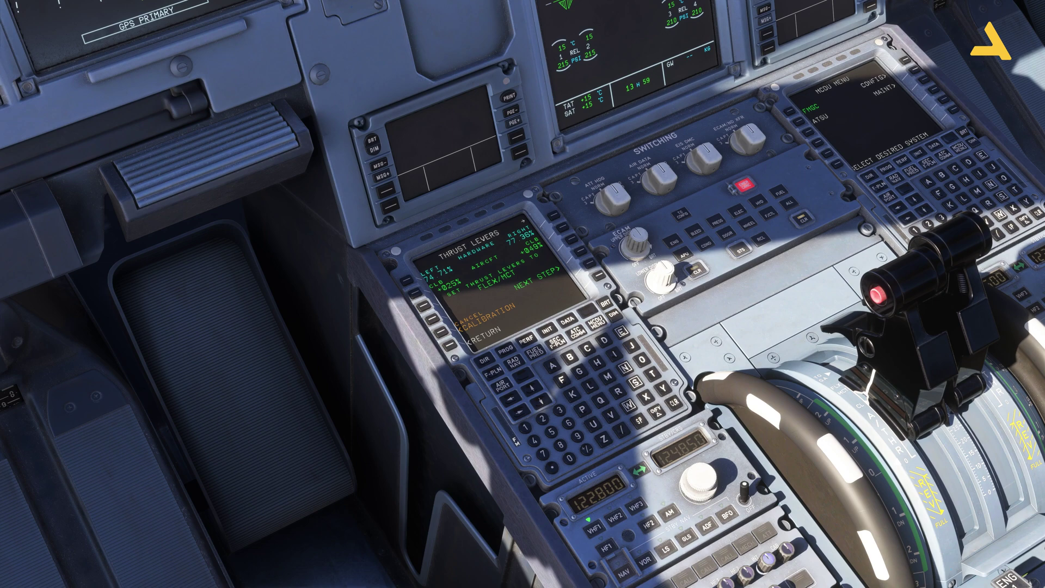
pyautogui.click(582, 254)
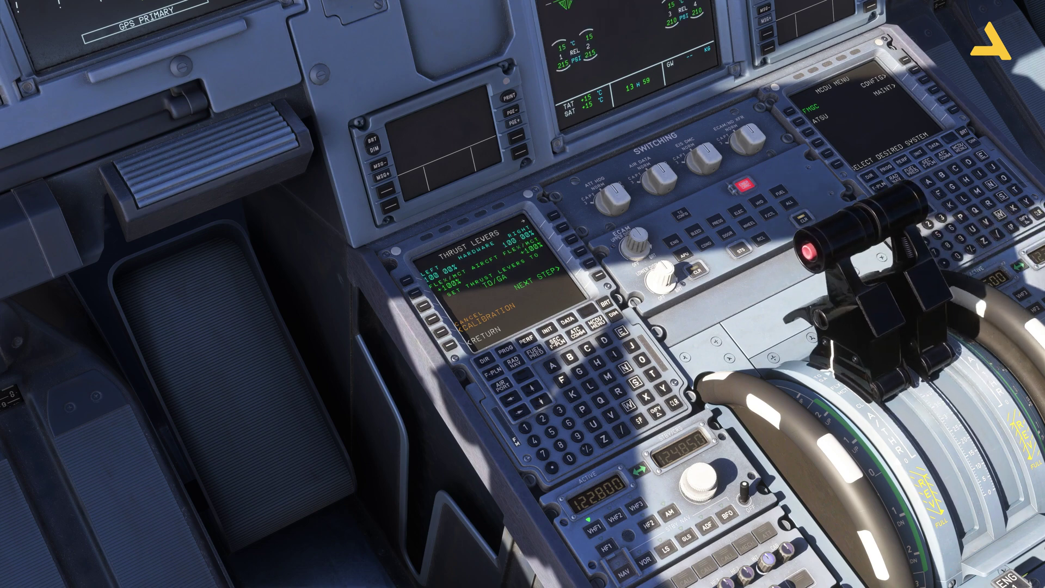
pyautogui.click(587, 256)
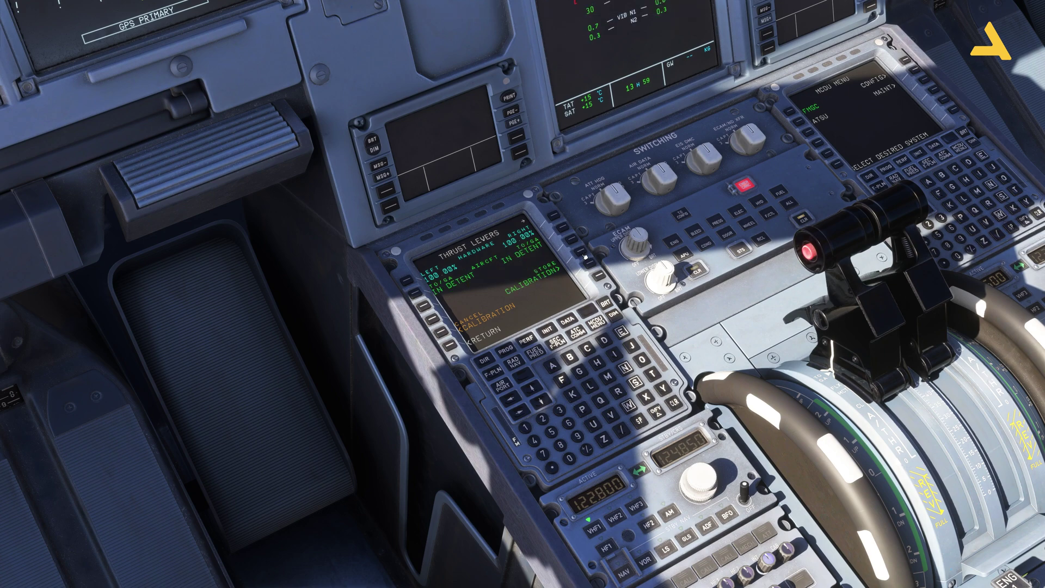
pyautogui.click(586, 256)
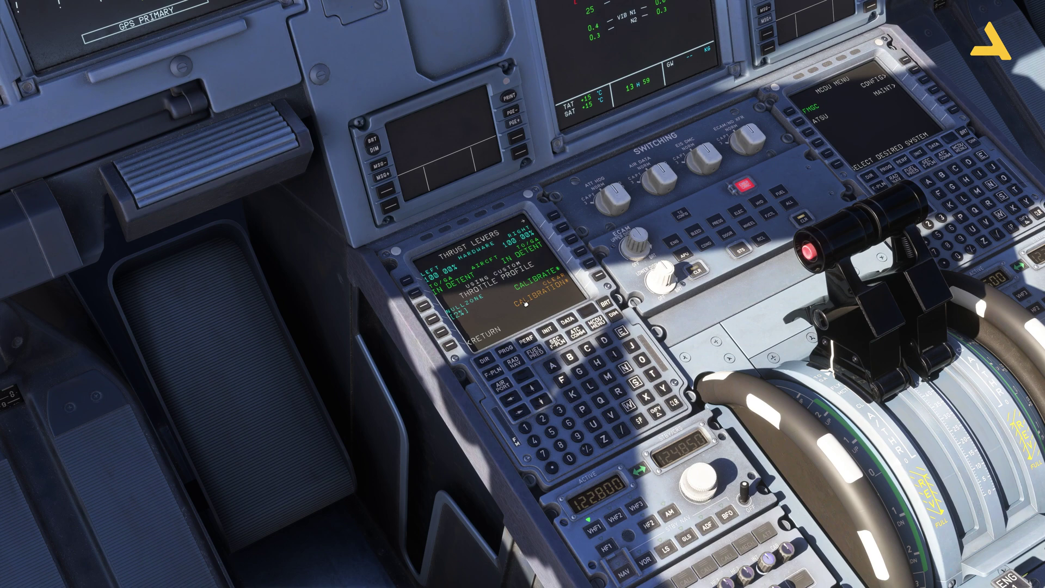